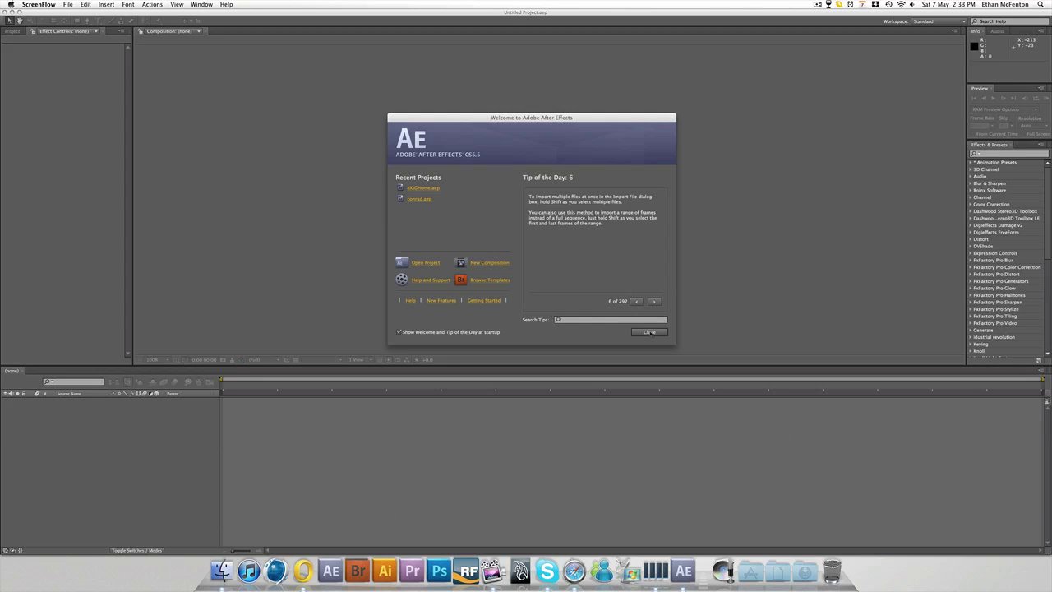
- Close the Welcome to Adobe After Effects dialog to show the empty untitled project
left_click(649, 332)
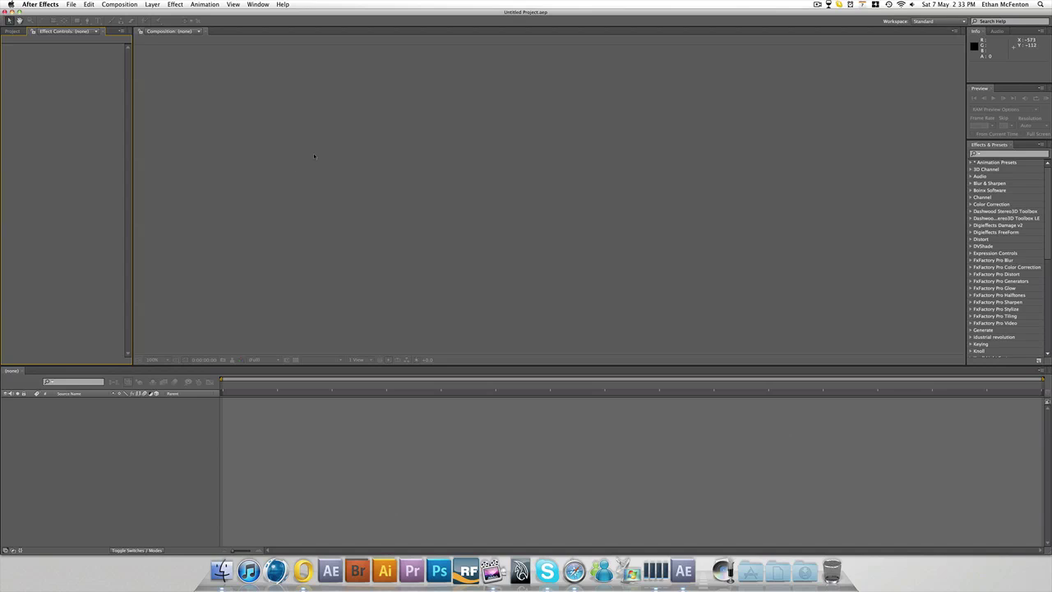
- Raise the Brightness slider in General > Appearance preferences for a light-gray interface
left_click(53, 8)
mouse_move(71, 30)
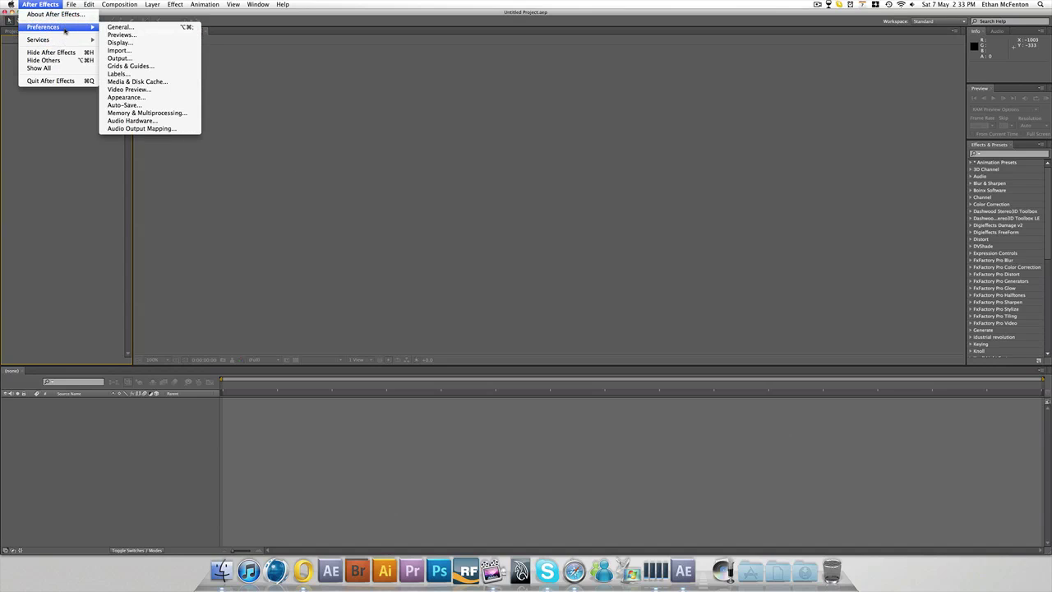
left_click(120, 28)
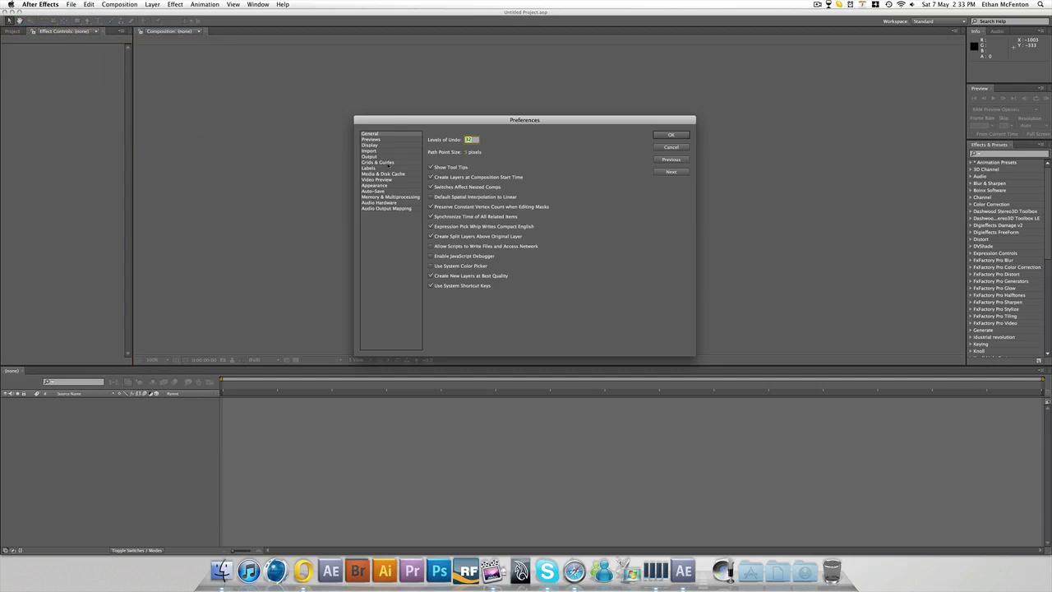
left_click_drag(395, 119, 393, 106)
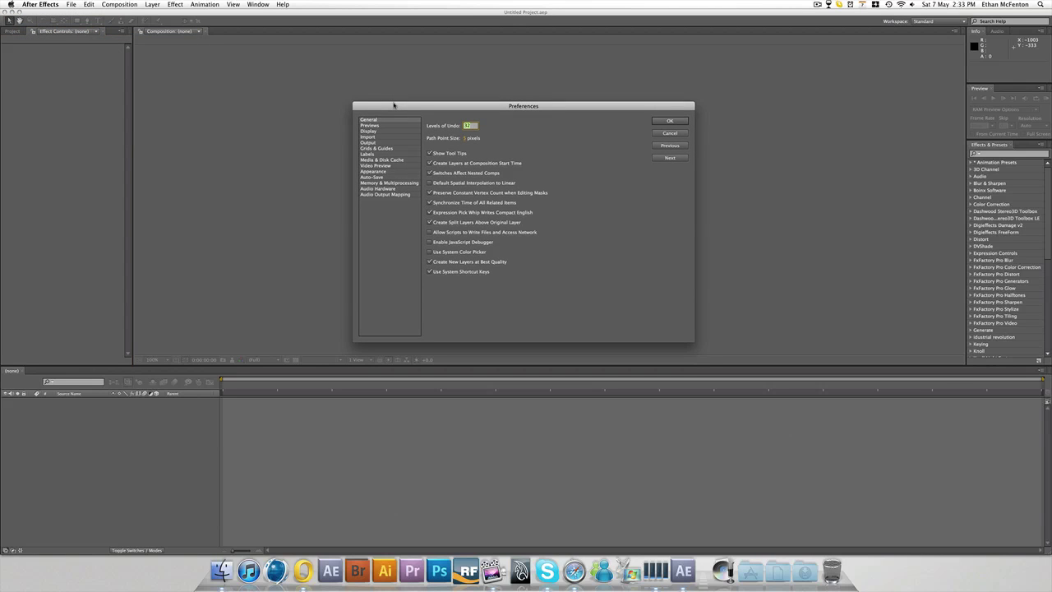
left_click(377, 171)
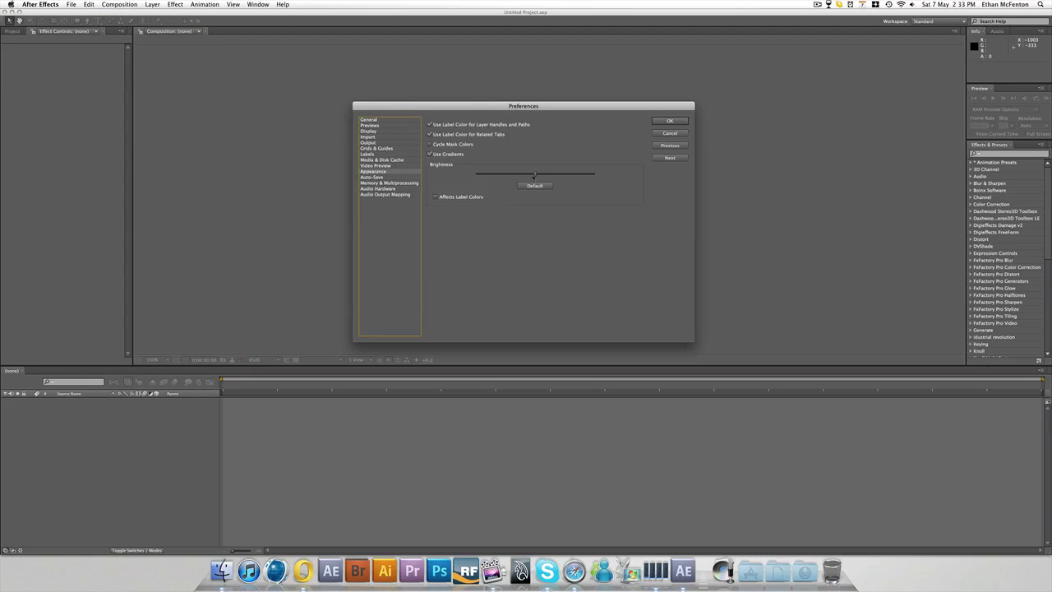
left_click_drag(535, 176, 563, 178)
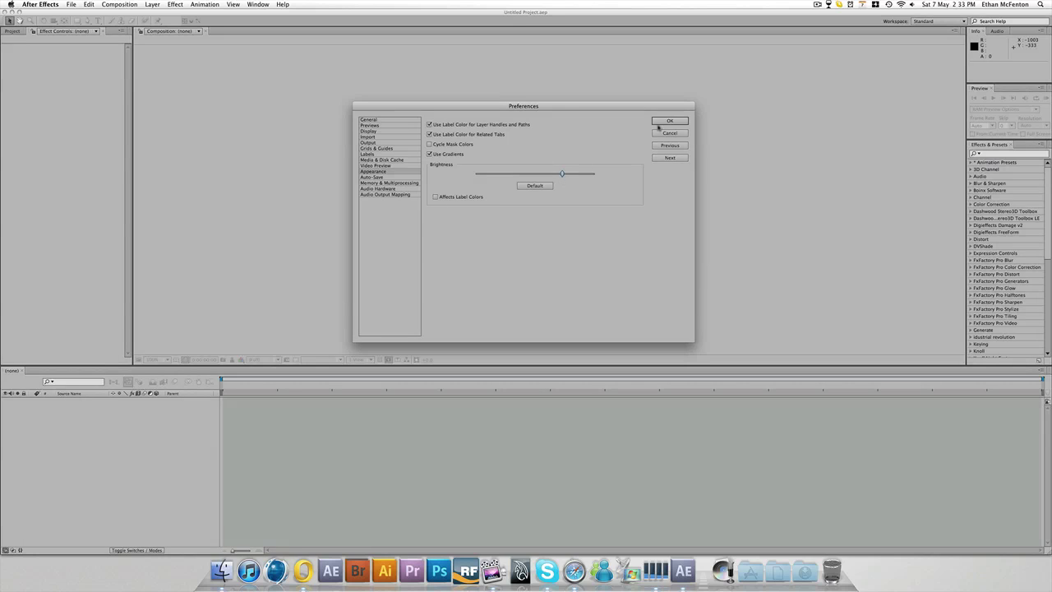
- Review the Memory & Multiprocessing preferences, then accept the Preferences with OK
left_click(394, 173)
left_click(401, 183)
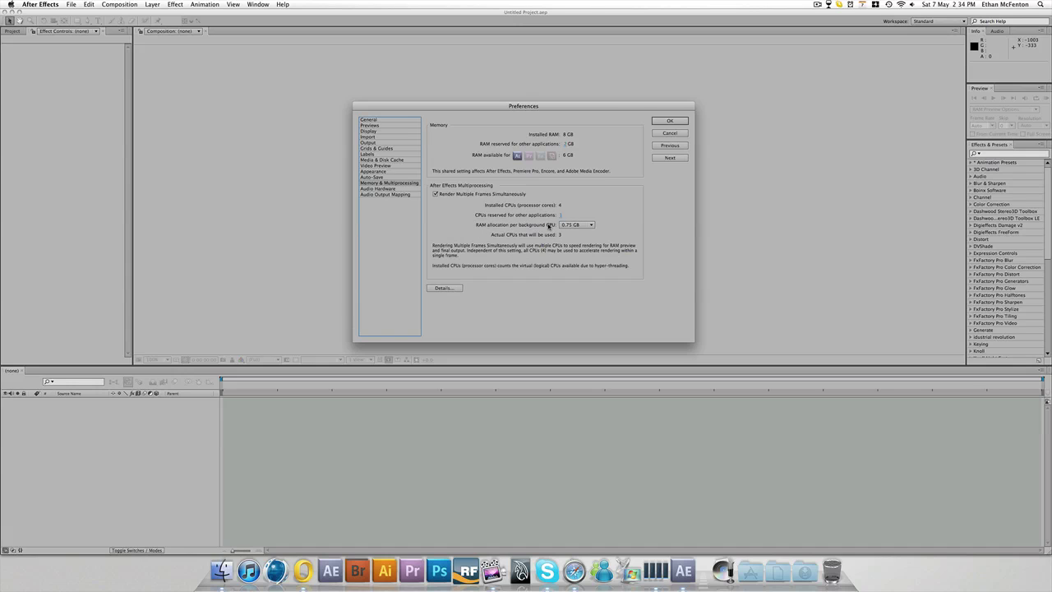
left_click(665, 121)
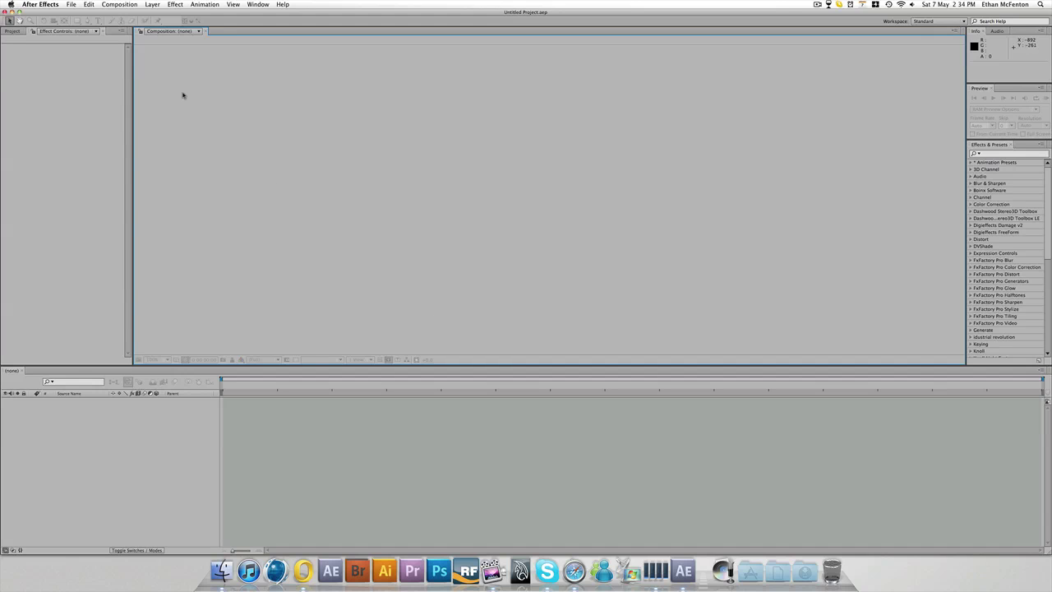
- Open the Import File dialog and browse the Rendered folder, dismissing the item-not-found alert
left_click(71, 6)
mouse_move(121, 112)
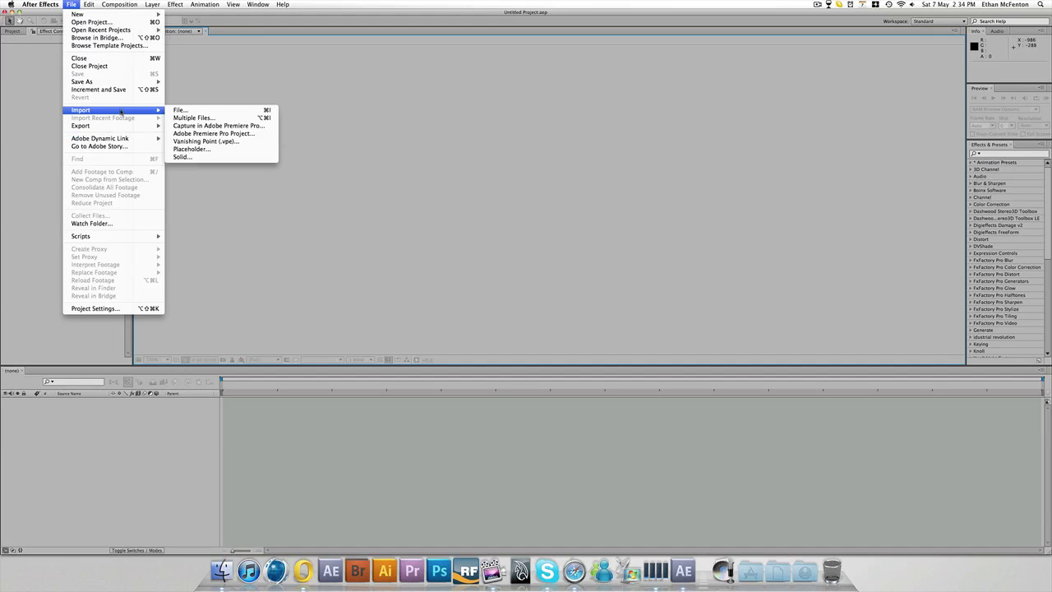
left_click(231, 112)
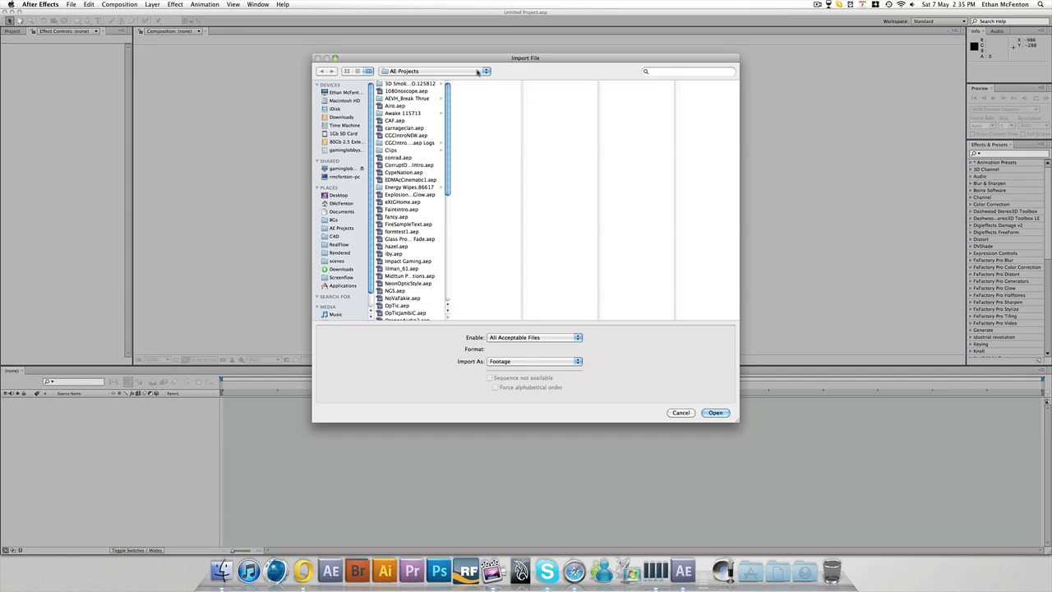
left_click_drag(500, 59, 497, 40)
left_click(342, 234)
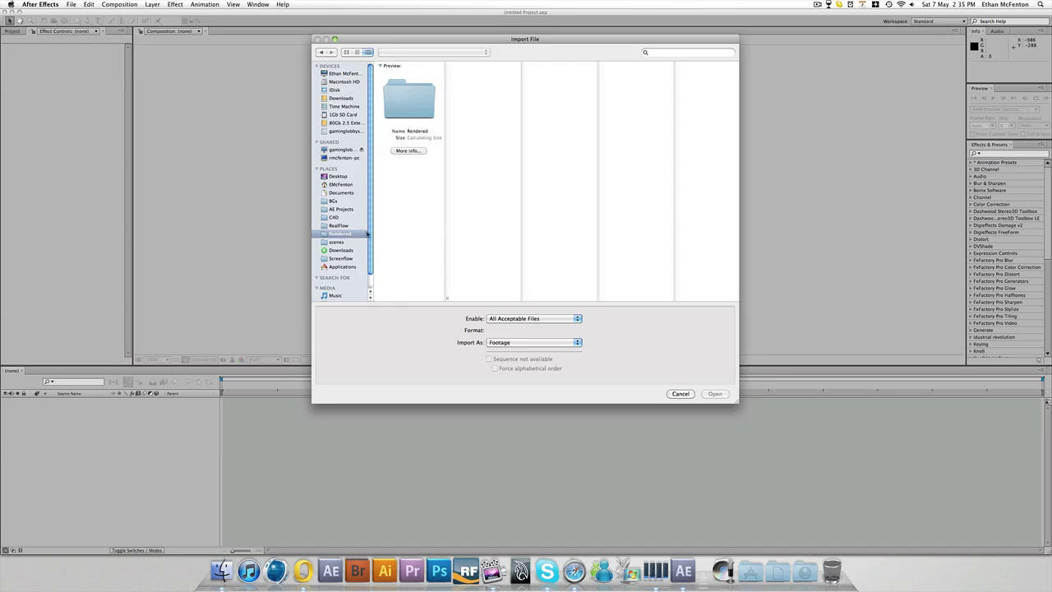
left_click(405, 153)
left_click(586, 181)
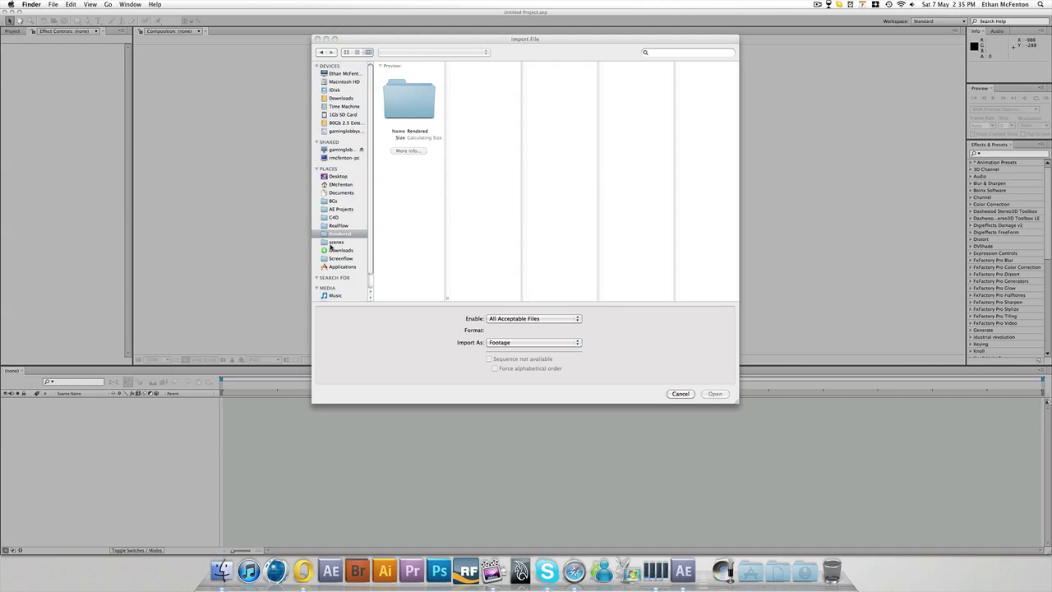
scroll(330, 246, "down", 1)
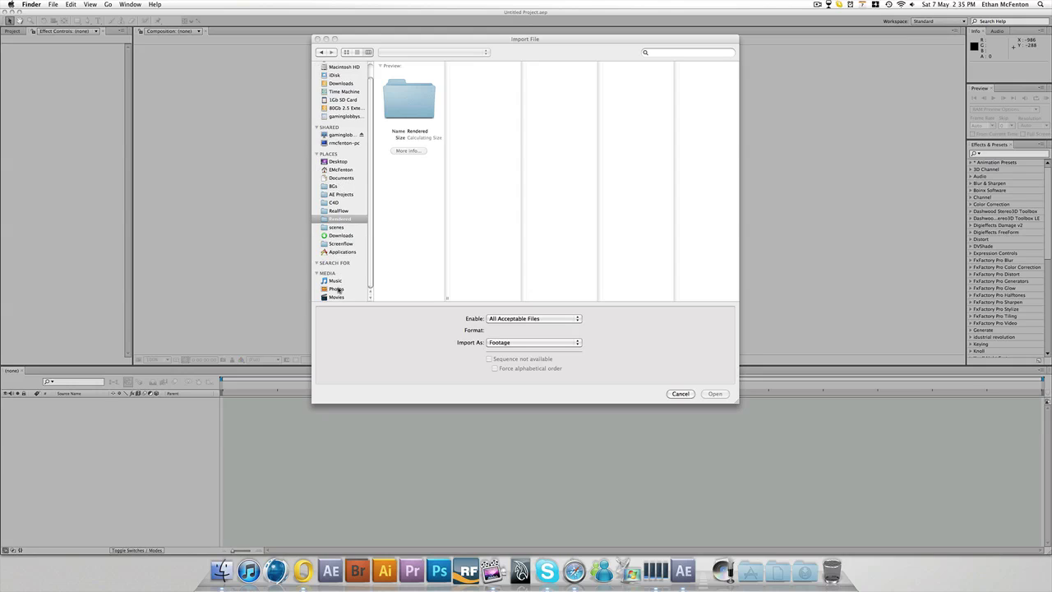
left_click(331, 212)
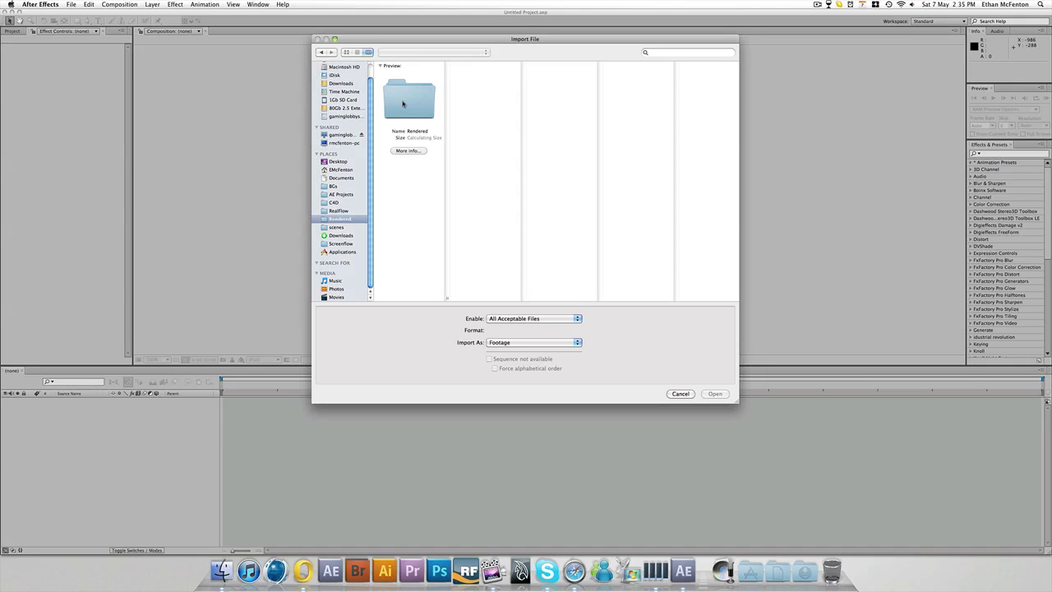
- Browse Downloads and the Time Machine drive, then list Devices in icon view
left_click(336, 85)
left_click(338, 91)
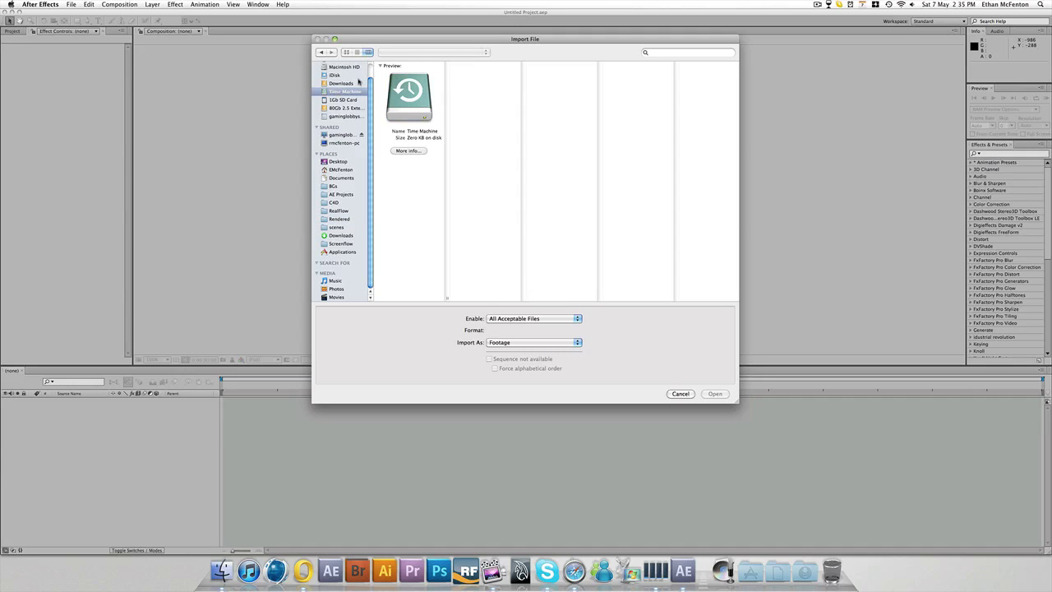
left_click(347, 52)
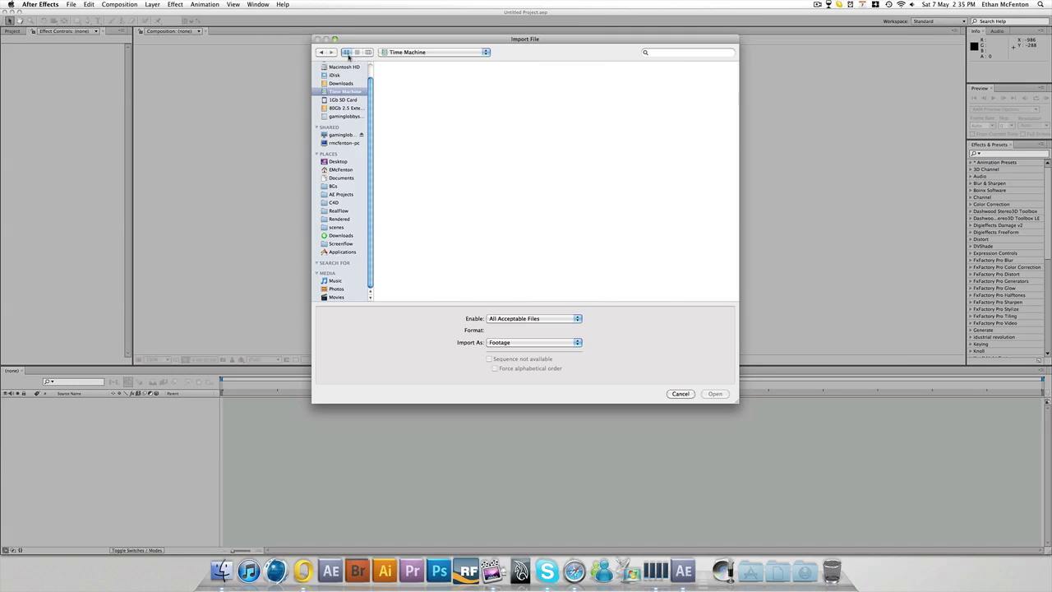
left_click(403, 55)
left_click(403, 62)
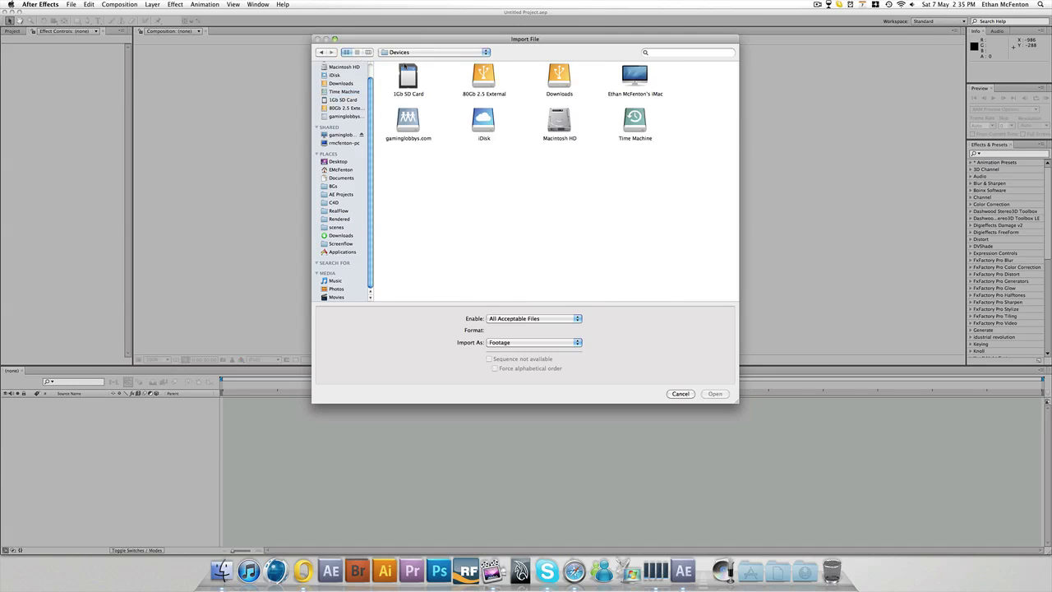
left_click(408, 74)
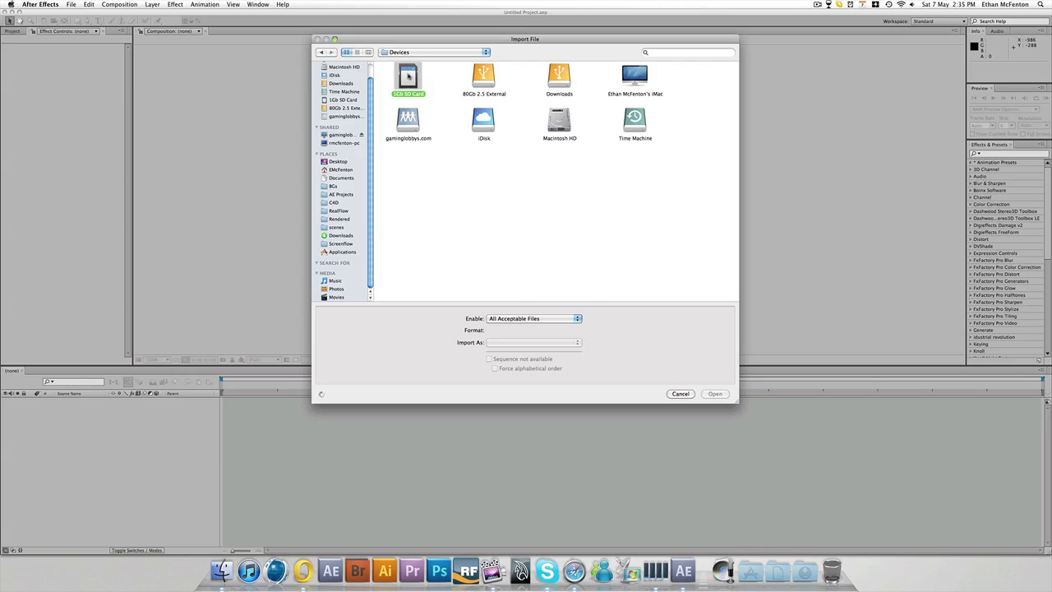
left_click(482, 78)
left_click(444, 188)
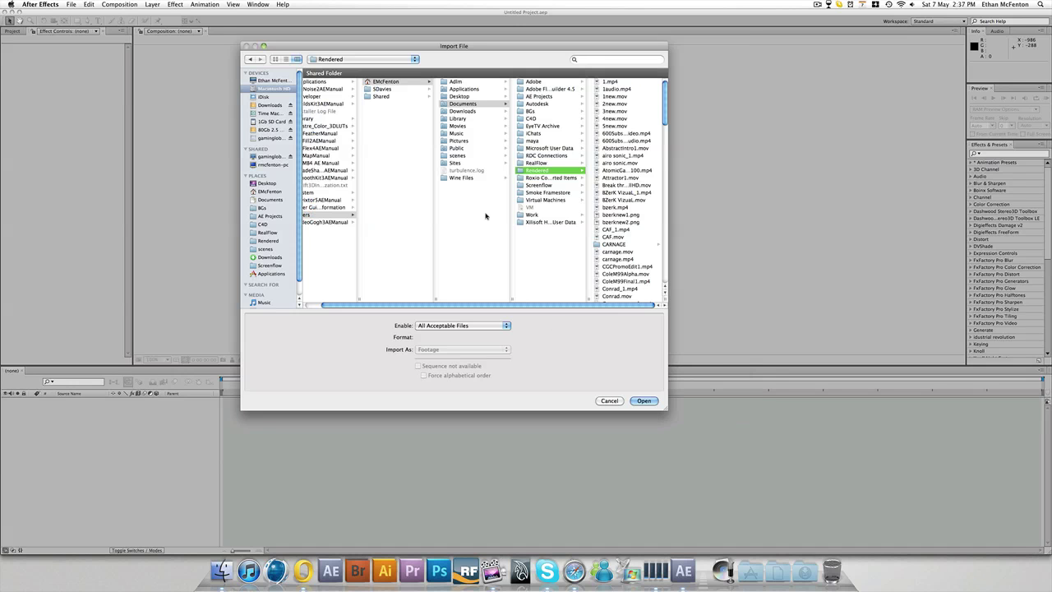
- Import airo sonic.mov from the Documents > Rendered folder into the project
left_click_drag(473, 50, 518, 26)
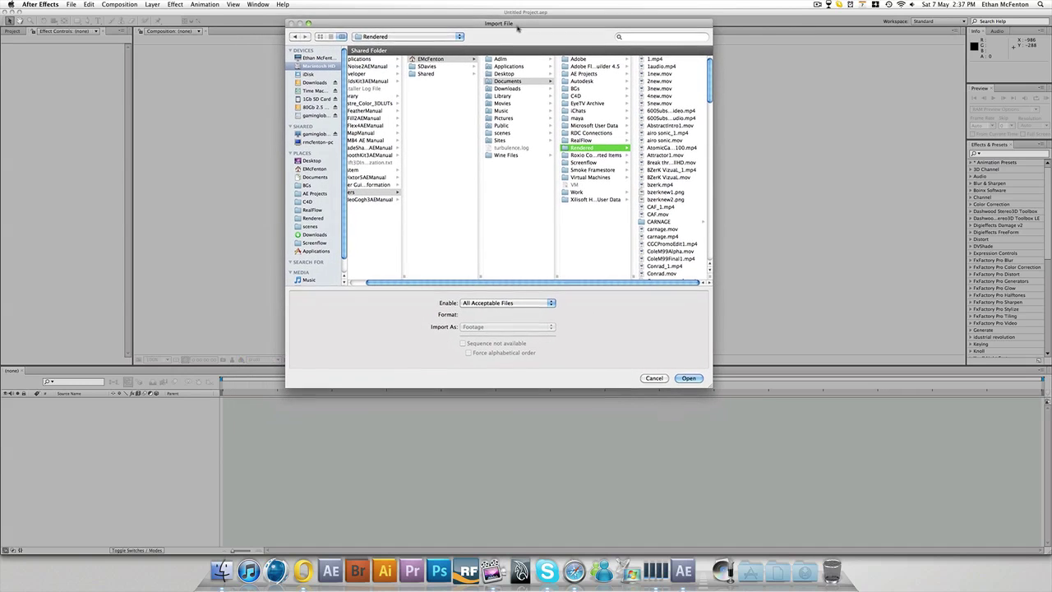
left_click(667, 118)
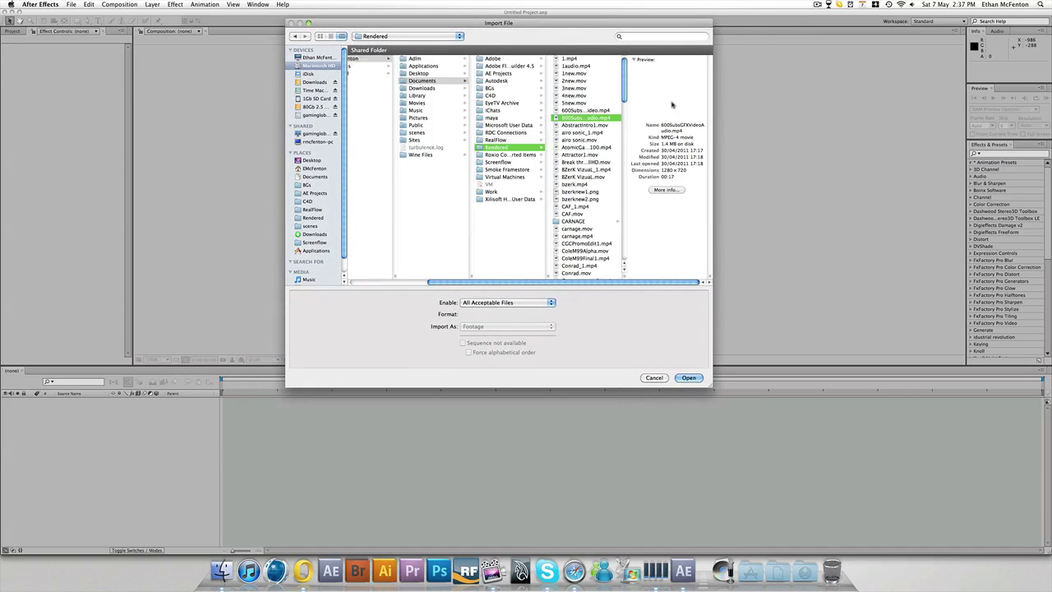
key("Down")
key("Down")
key("Down")
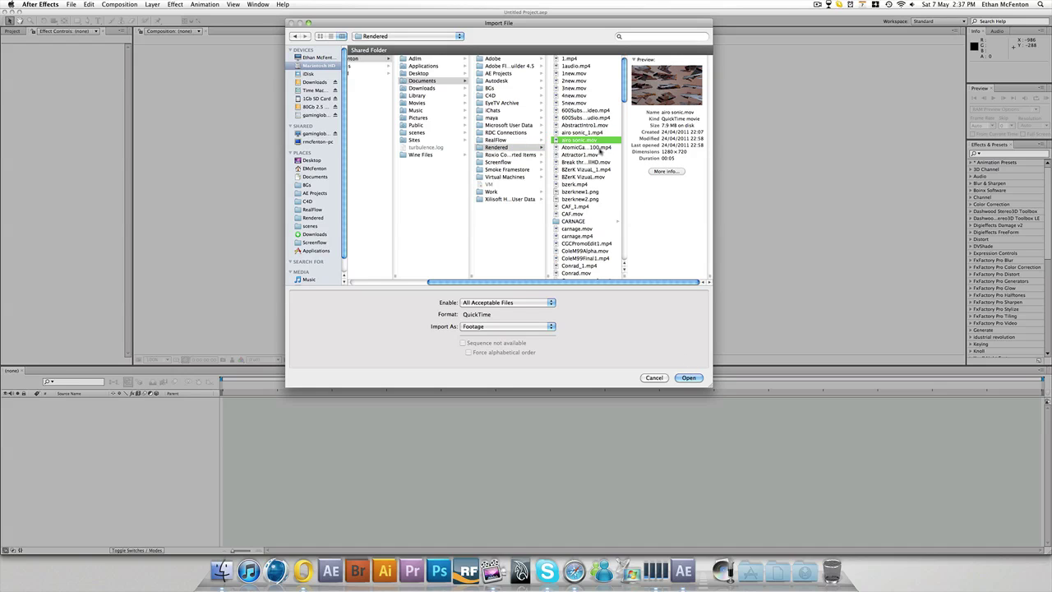
scroll(582, 94, "down", 3)
scroll(582, 95, "up", 3)
left_click(695, 379)
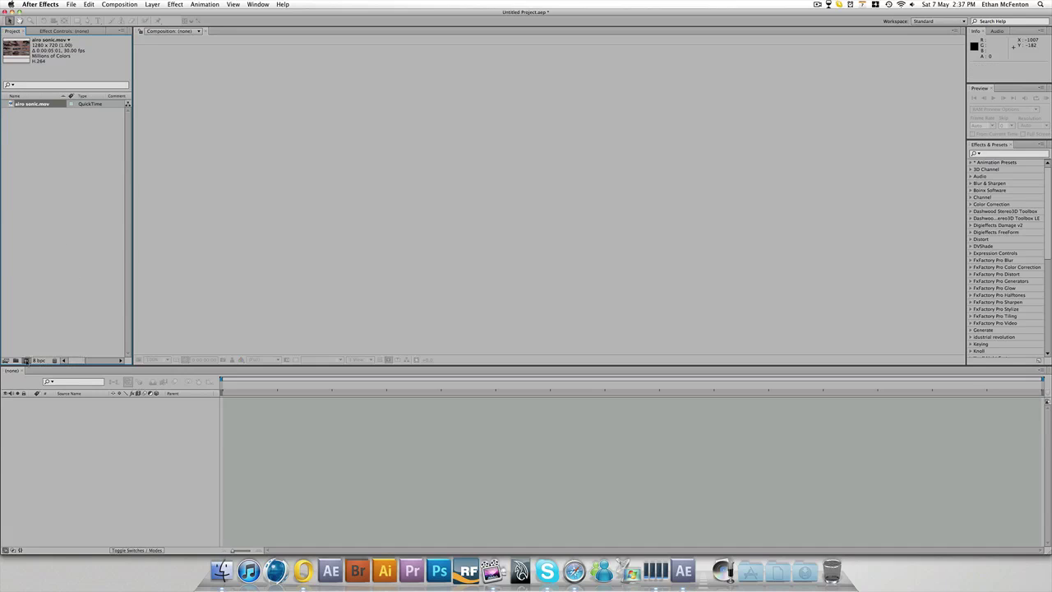
- Create the airo sonic composition from the clip and scrub its frames to 0:00:01:01
left_click(25, 361)
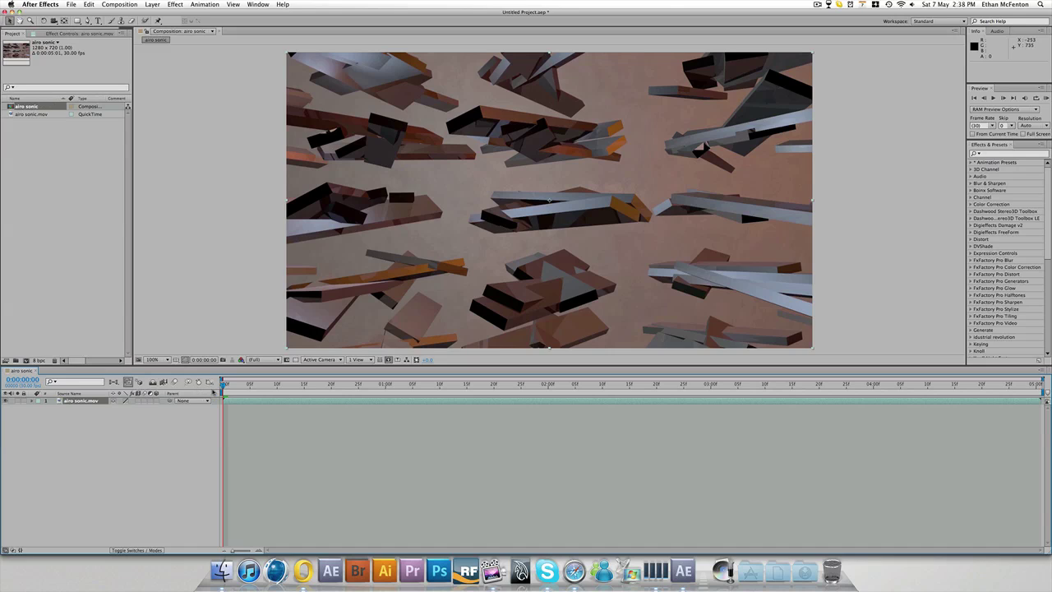
left_click(79, 403)
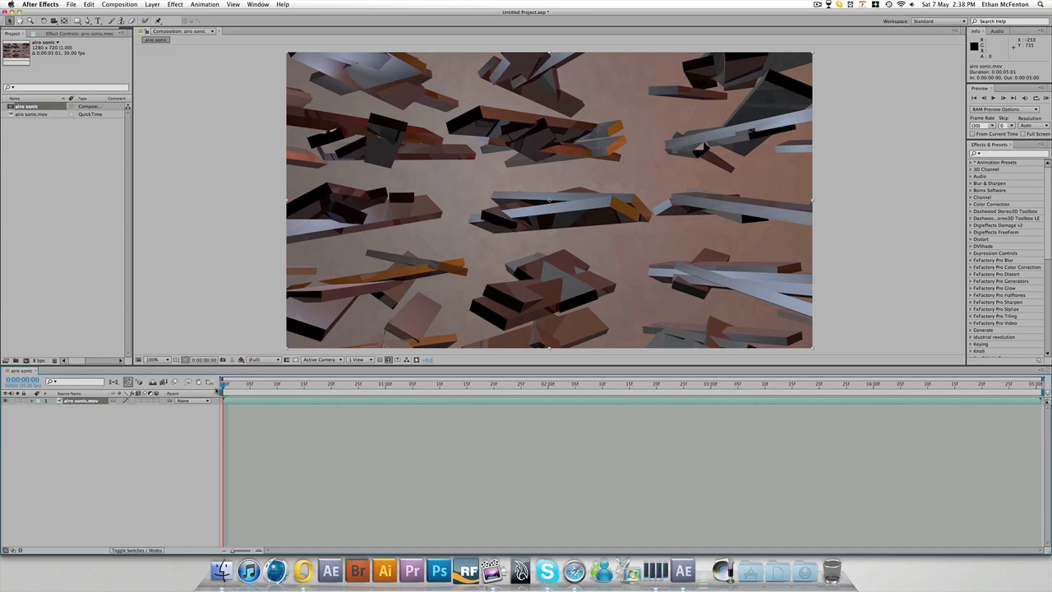
left_click_drag(223, 383, 668, 383)
left_click(390, 384)
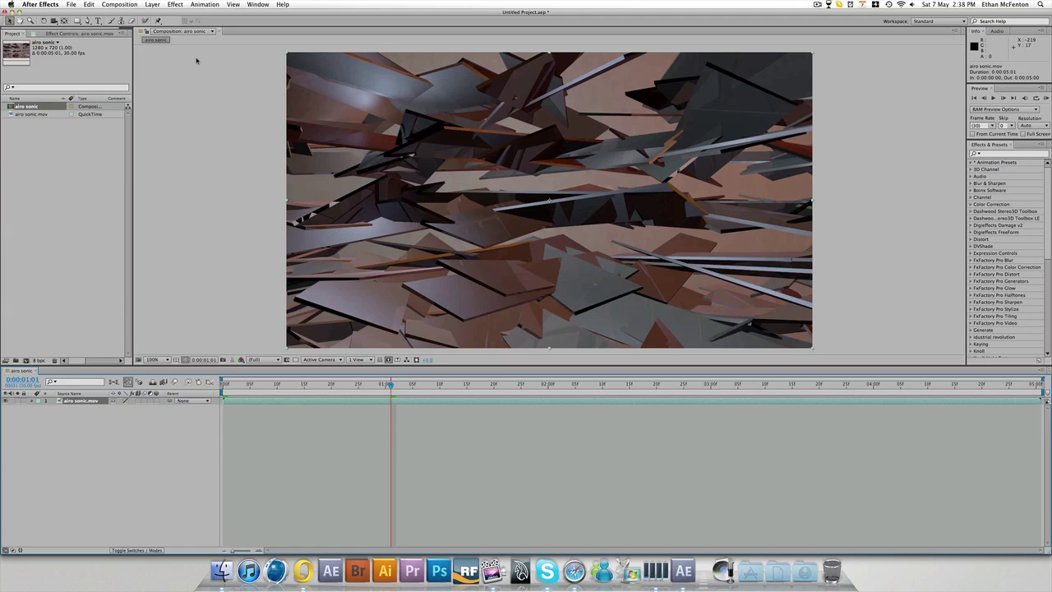
- Add a new adjustment layer above airo sonic.mov in the composition
left_click(175, 4)
mouse_move(231, 147)
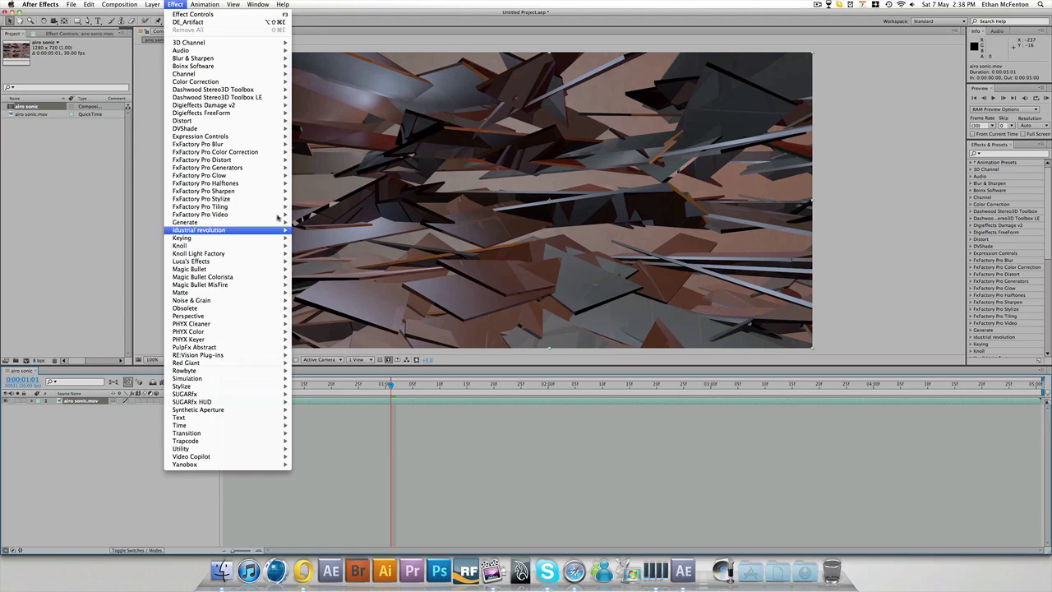
left_click(153, 177)
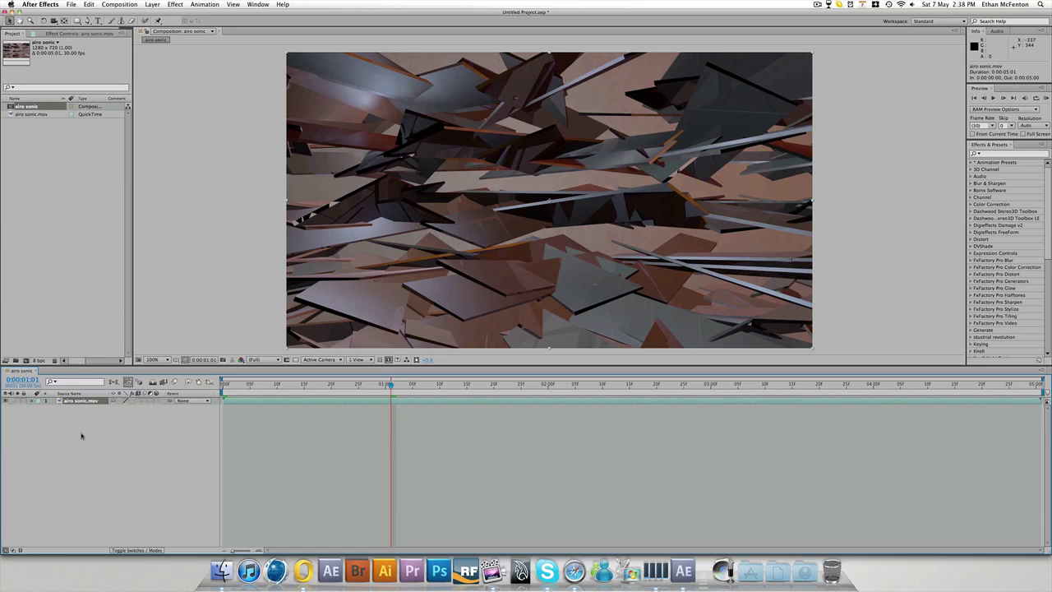
left_click(151, 5)
mouse_move(154, 14)
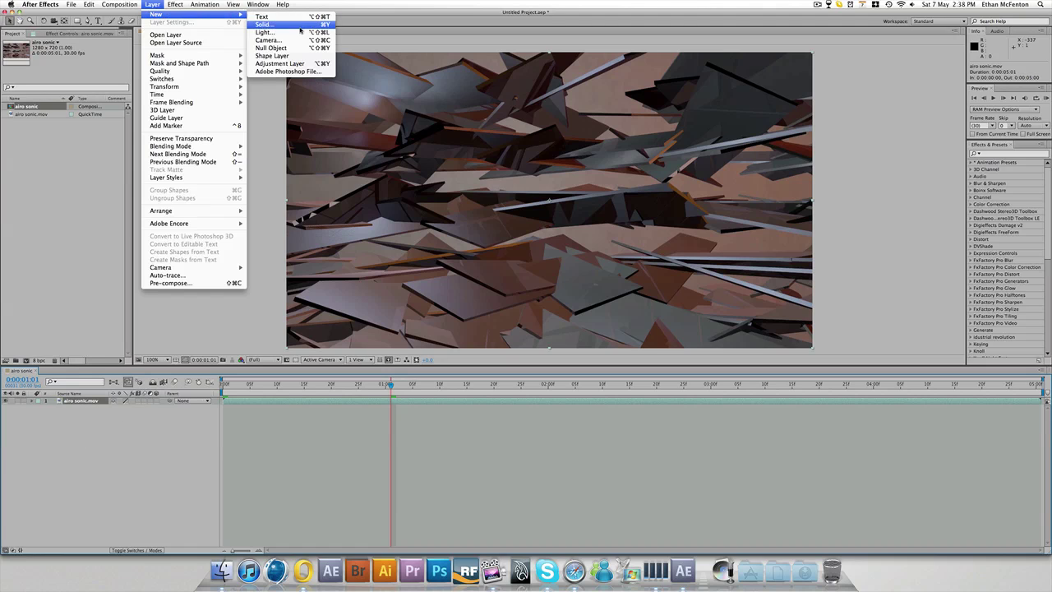
left_click(301, 63)
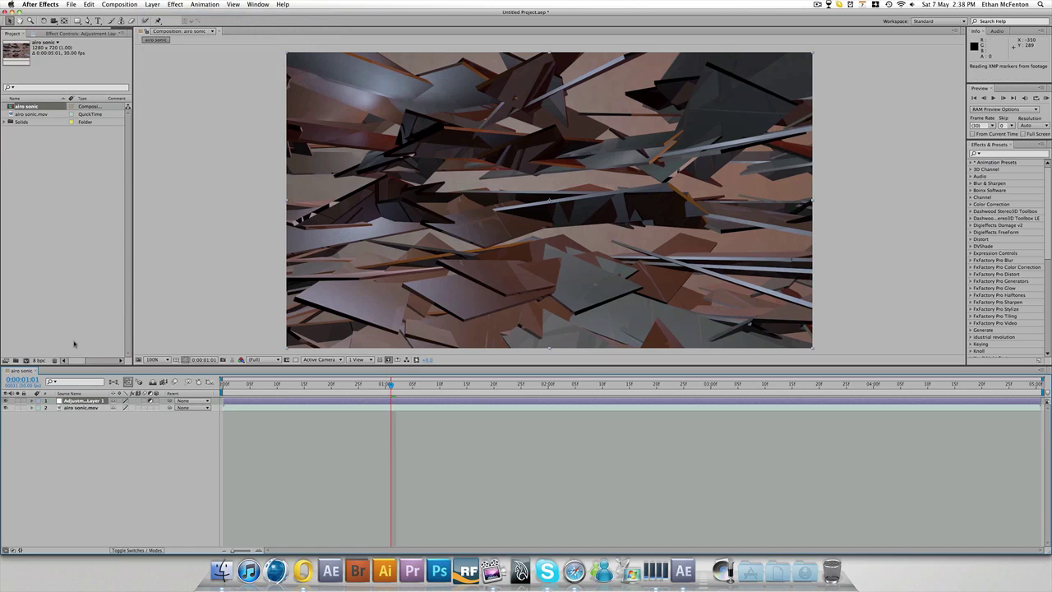
left_click(287, 385)
left_click_drag(280, 389, 385, 403)
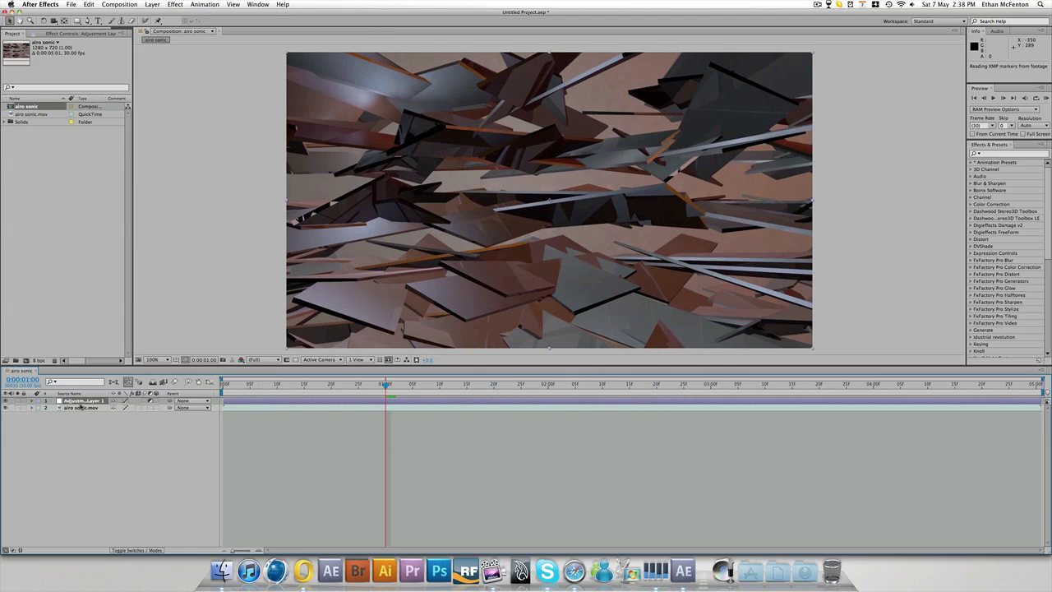
- Apply Blur & Sharpen > Gaussian Blur to Adjustment Layer 1
left_click(173, 5)
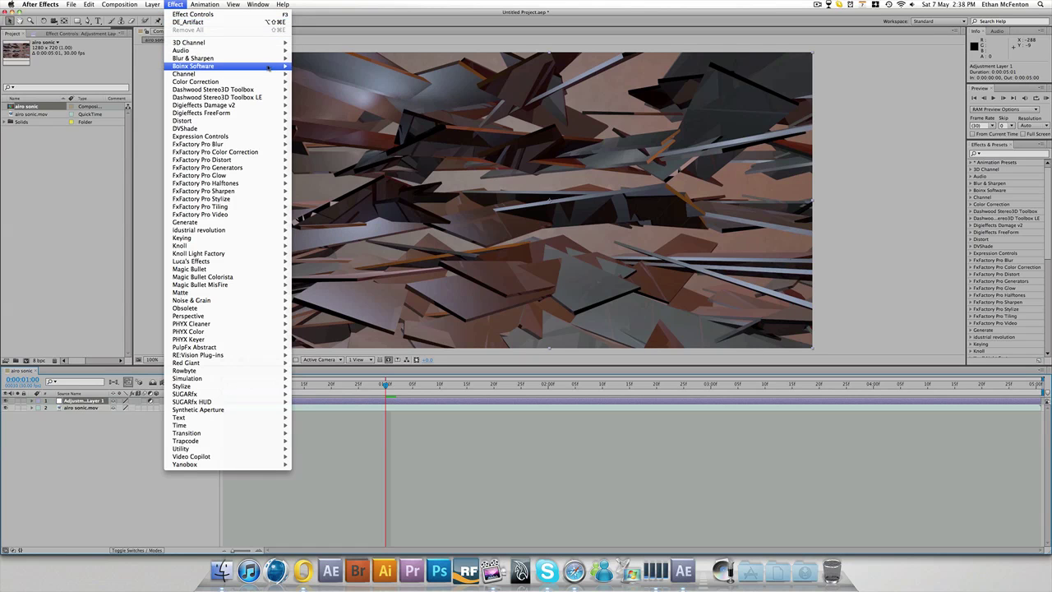
mouse_move(279, 58)
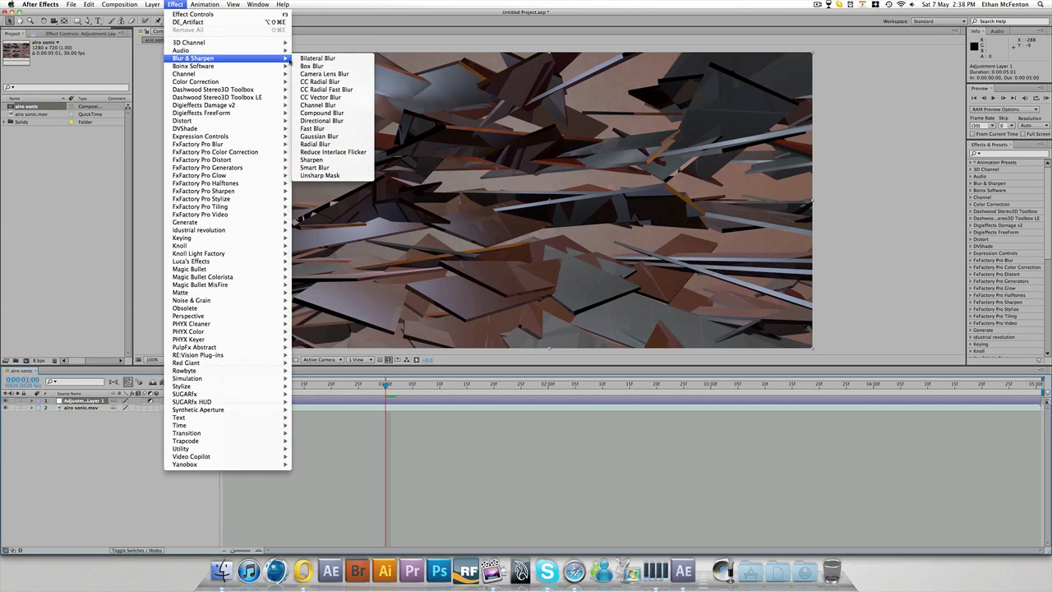
left_click(318, 136)
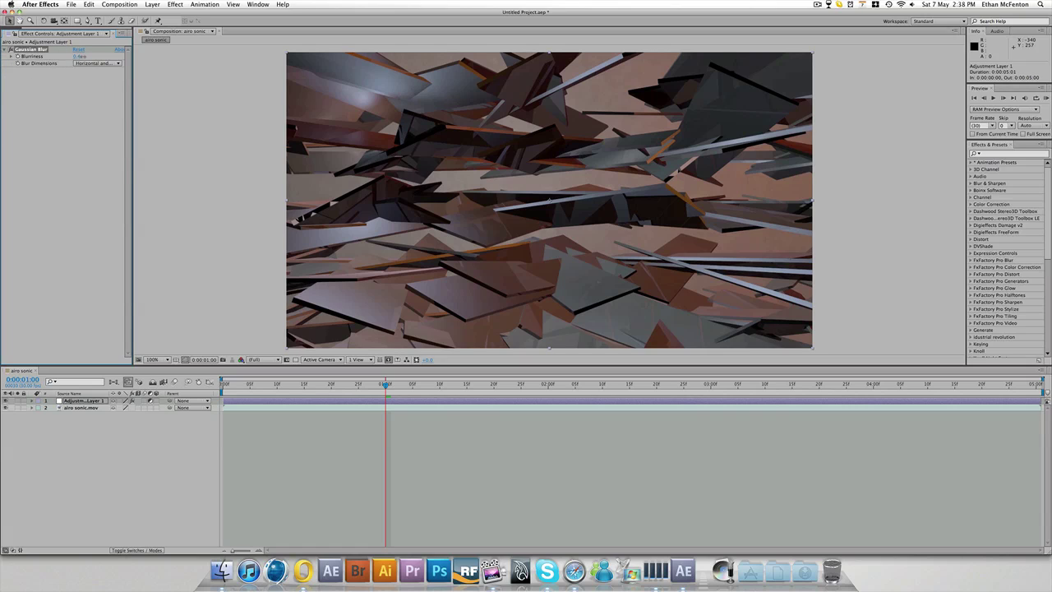
- Set Gaussian Blur Blurriness to 17.3 and compare the clip with the blur off and on
left_click_drag(76, 56, 121, 56)
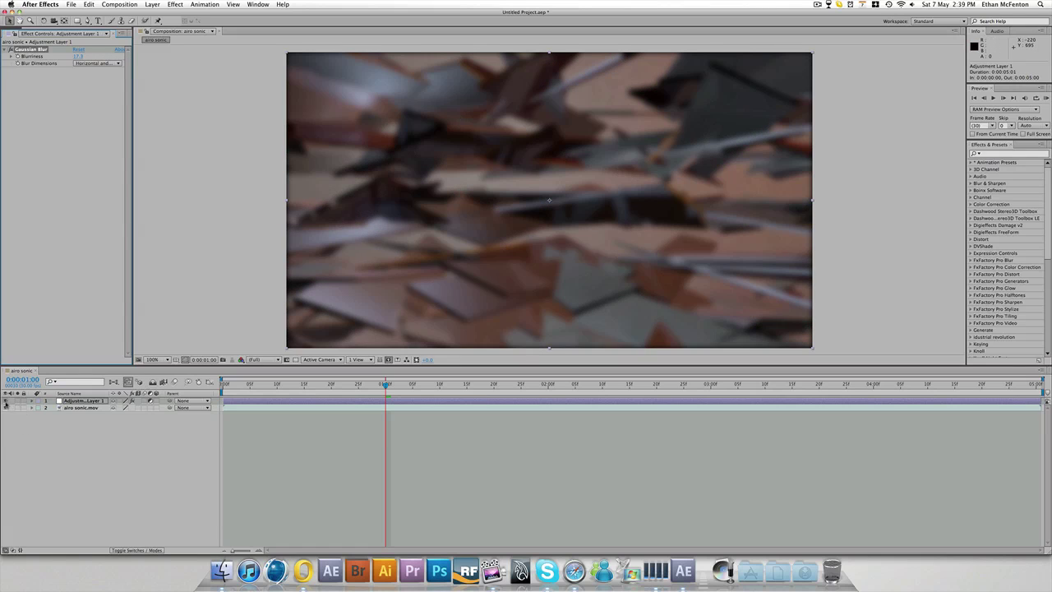
left_click(5, 401)
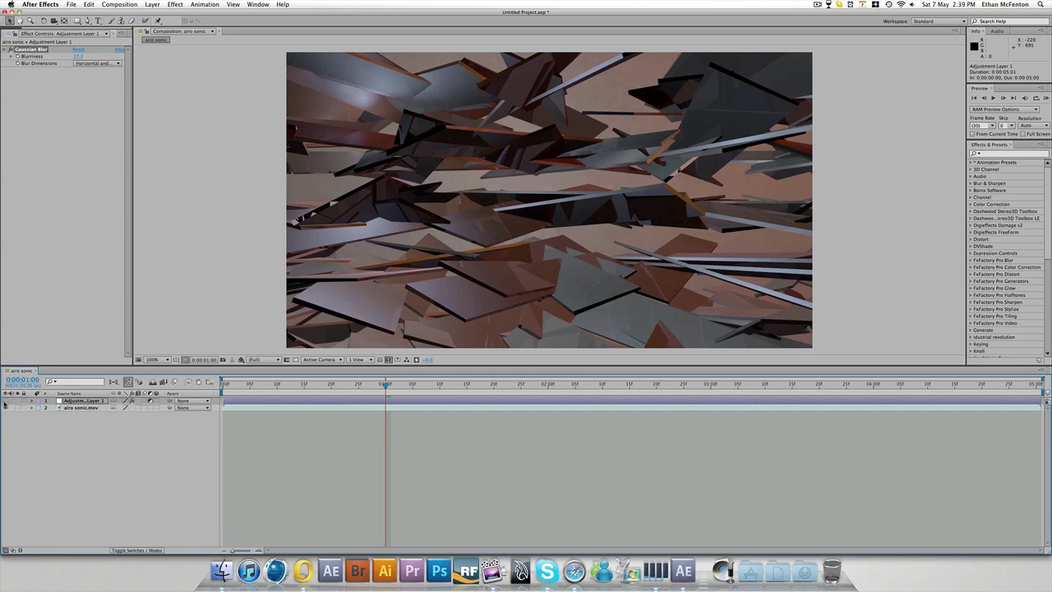
left_click(5, 400)
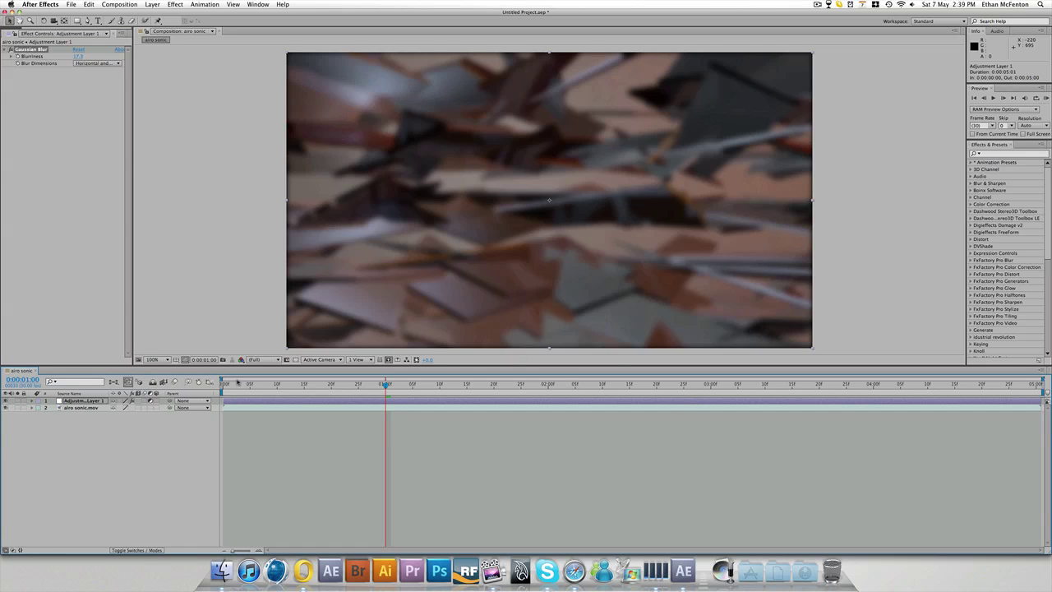
left_click_drag(316, 387, 381, 384)
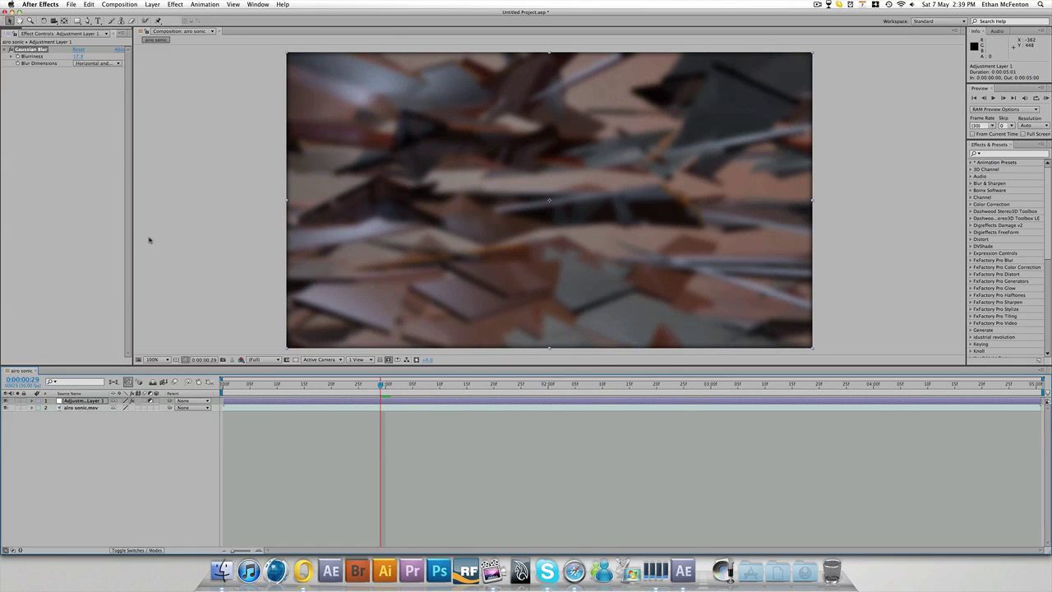
- Save the project as Tutorial.aep
left_click(71, 4)
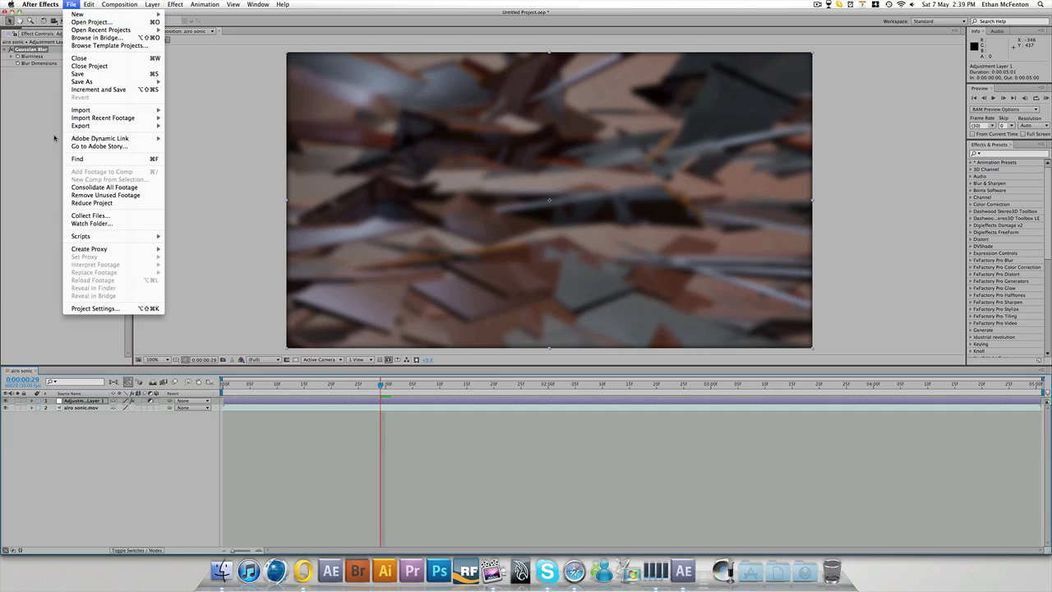
left_click(104, 77)
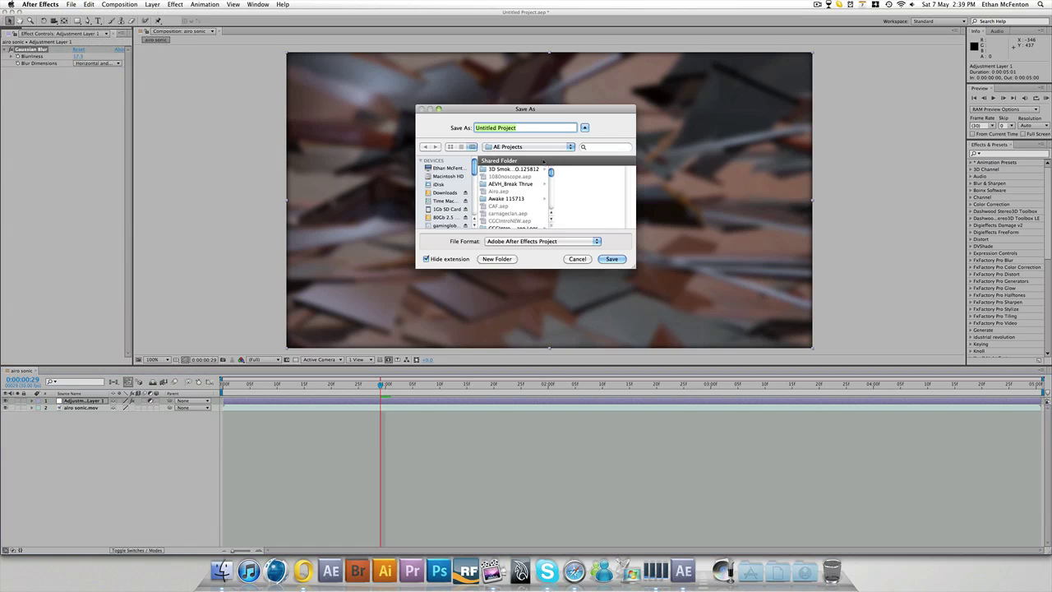
type("Tutorial")
key("Return")
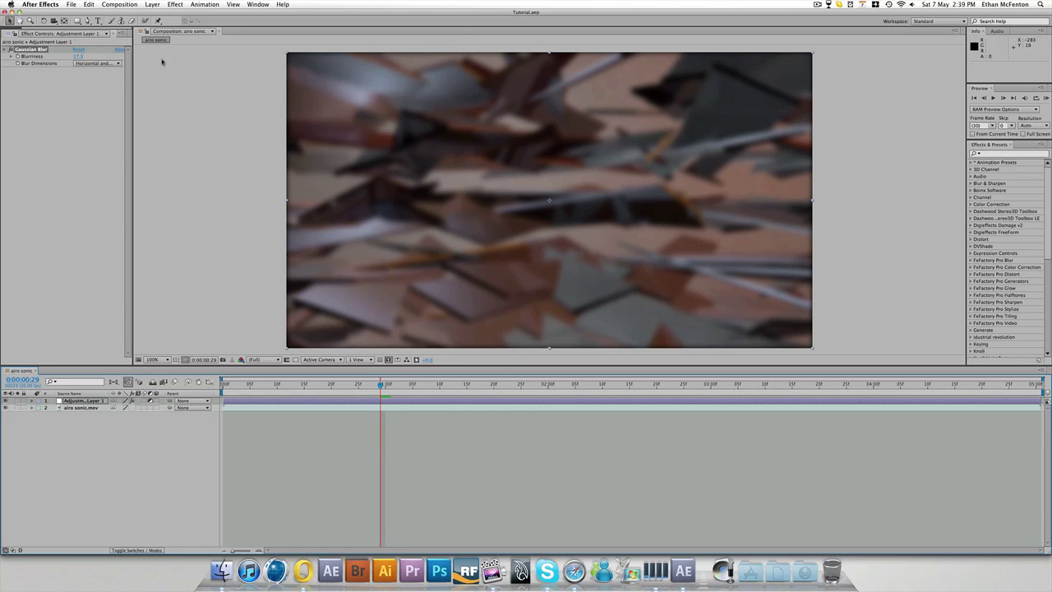
- Add the airo sonic composition to the Render Queue with Best Settings and Lossless output
left_click_drag(304, 386, 417, 402)
left_click(120, 5)
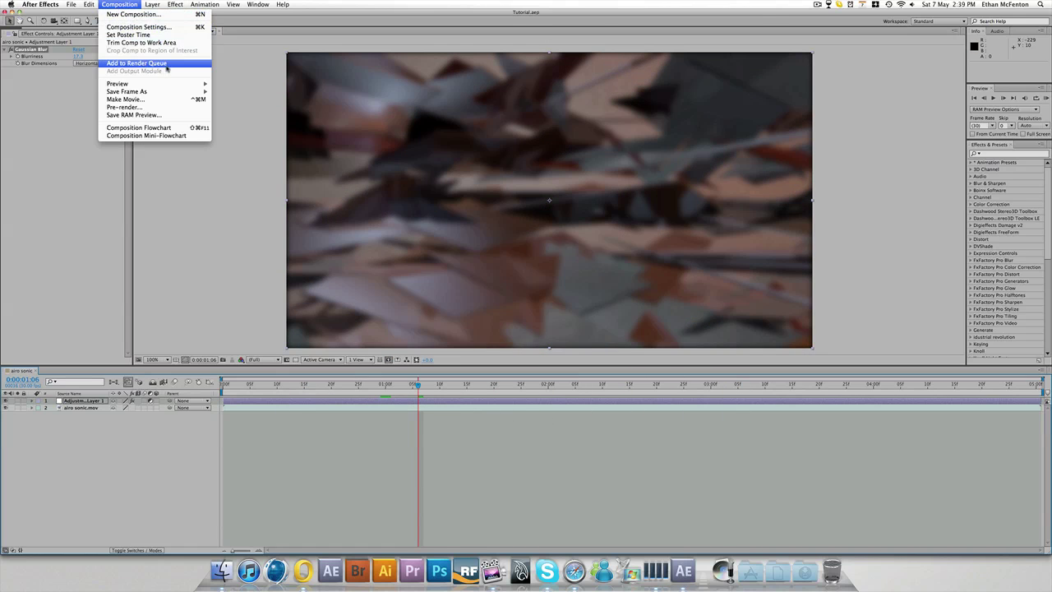
left_click(136, 63)
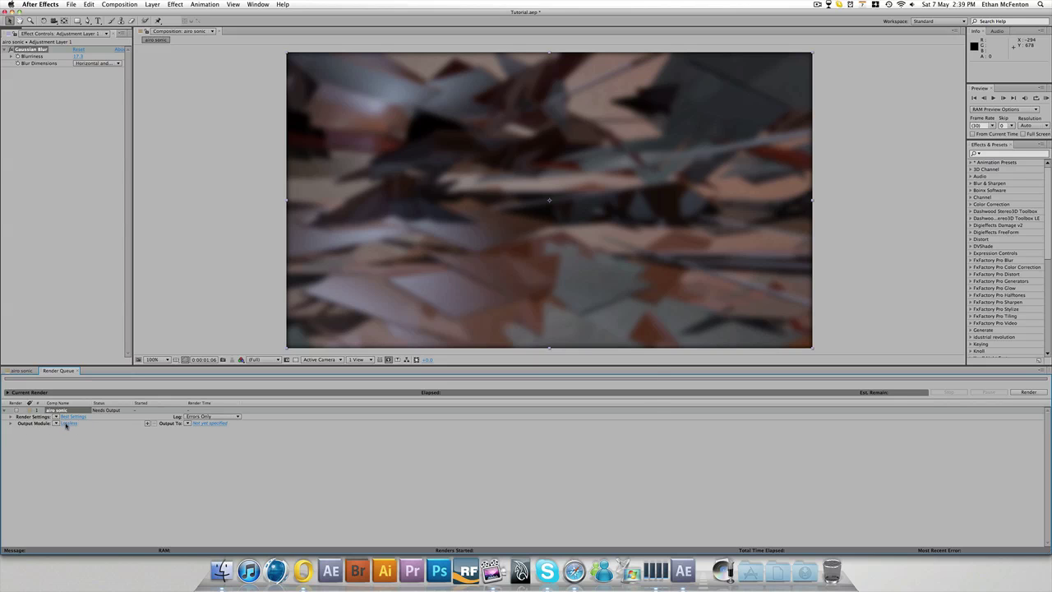
- Change the queued render's output module format from QuickTime to H.264
left_click(67, 423)
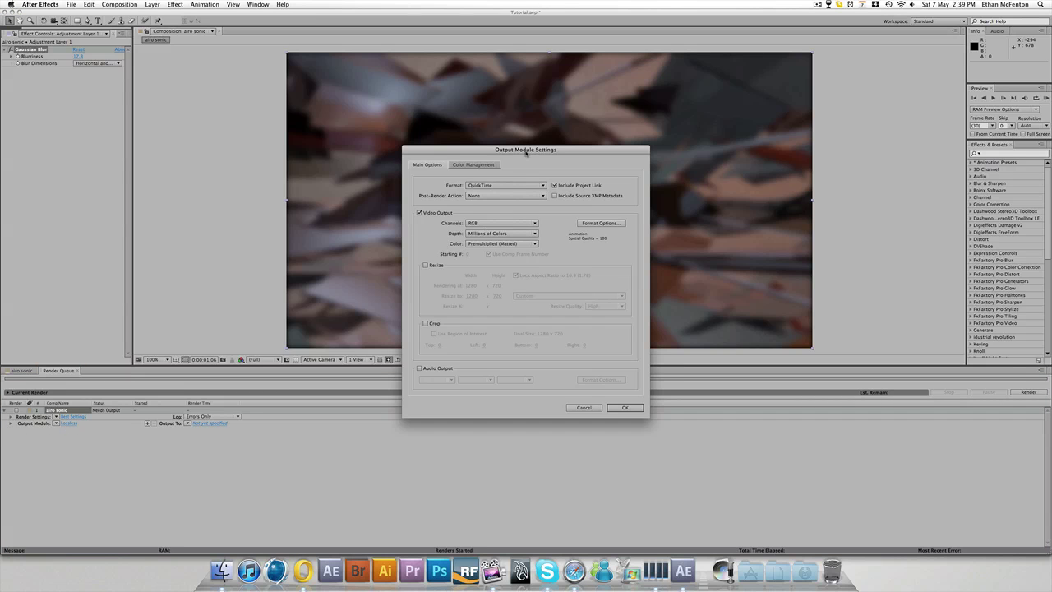
left_click_drag(525, 153, 507, 97)
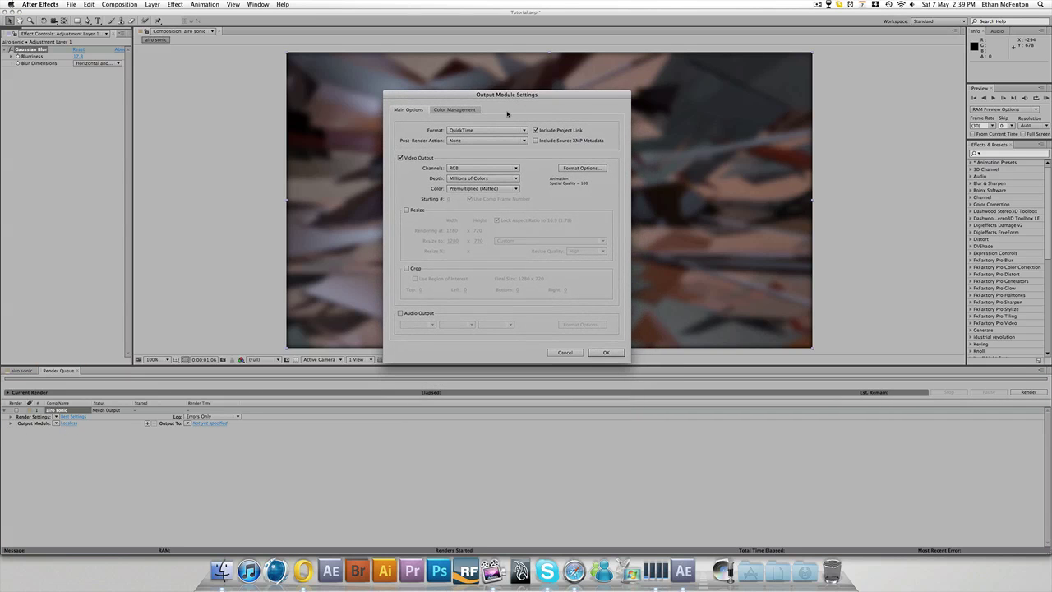
left_click_drag(514, 97, 516, 87)
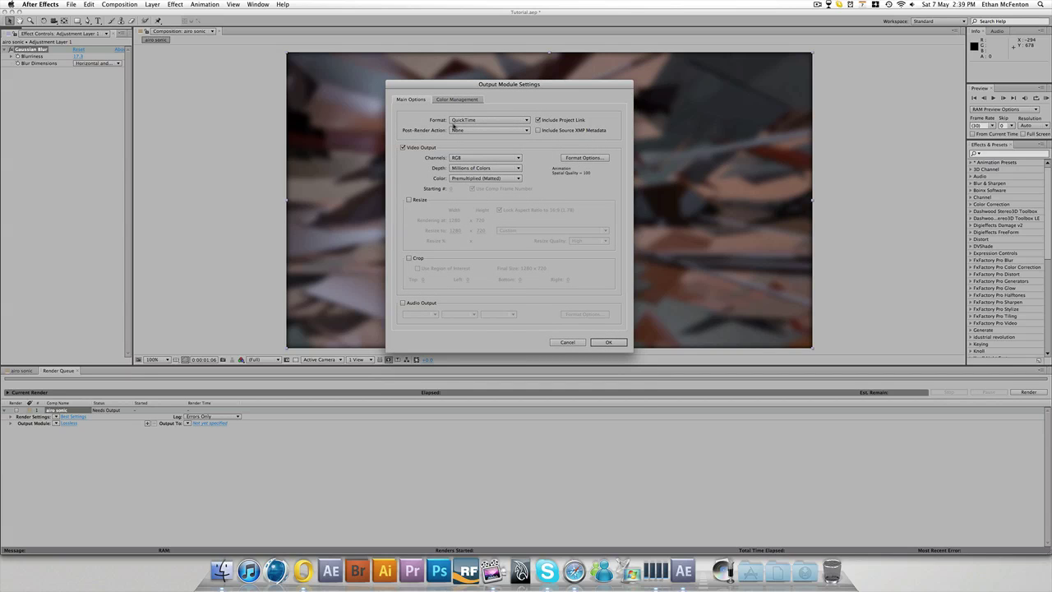
left_click(482, 120)
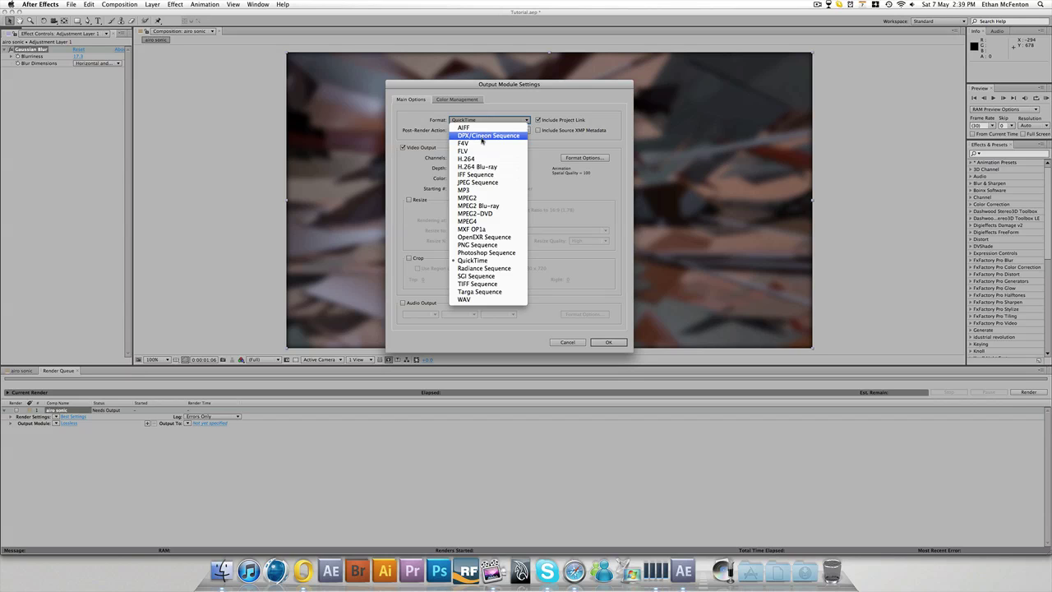
key("Escape")
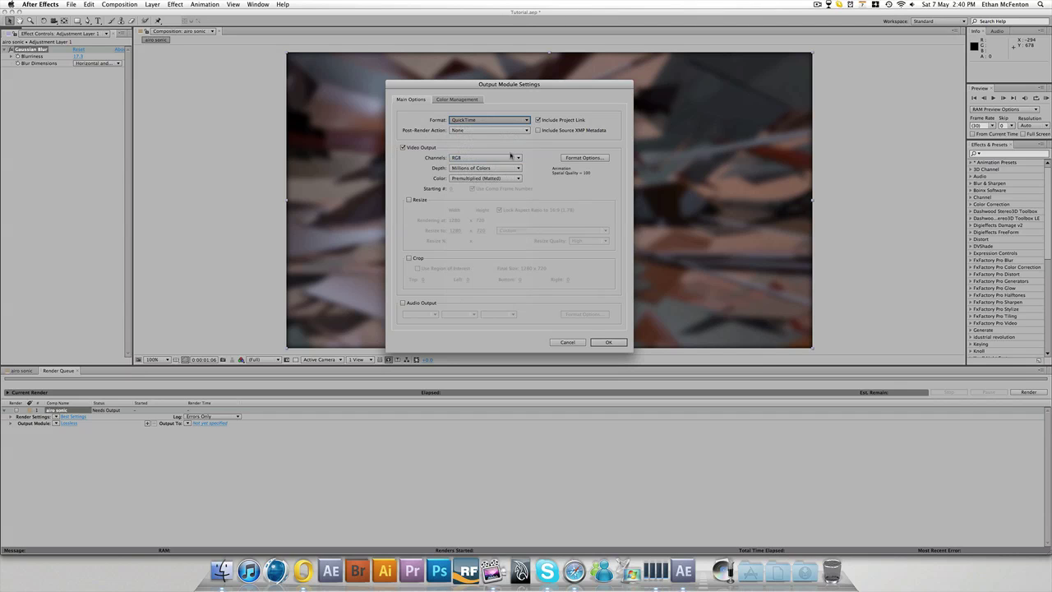
key("h")
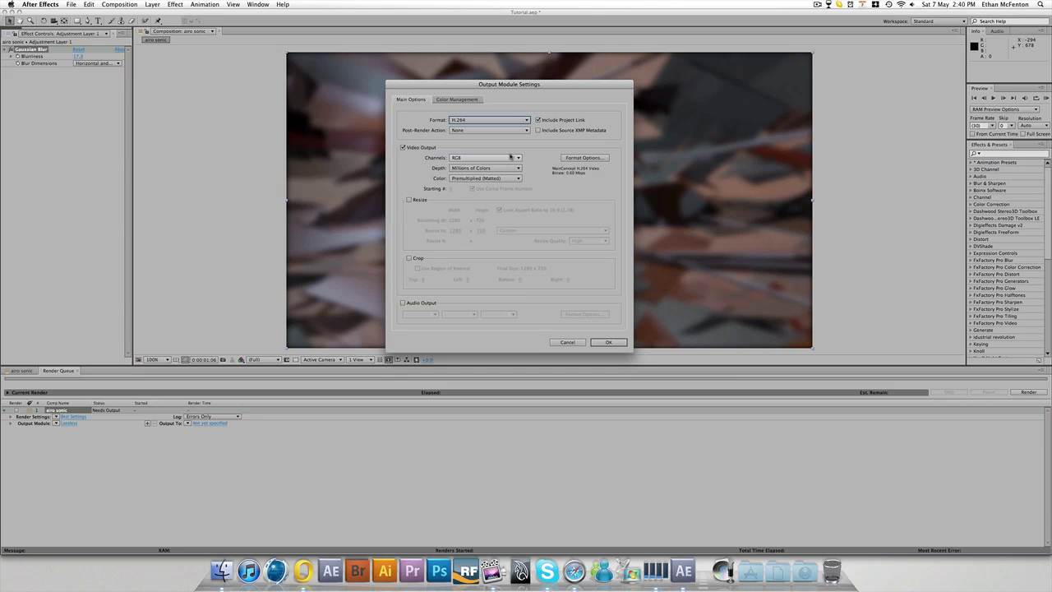
left_click_drag(511, 87, 511, 81)
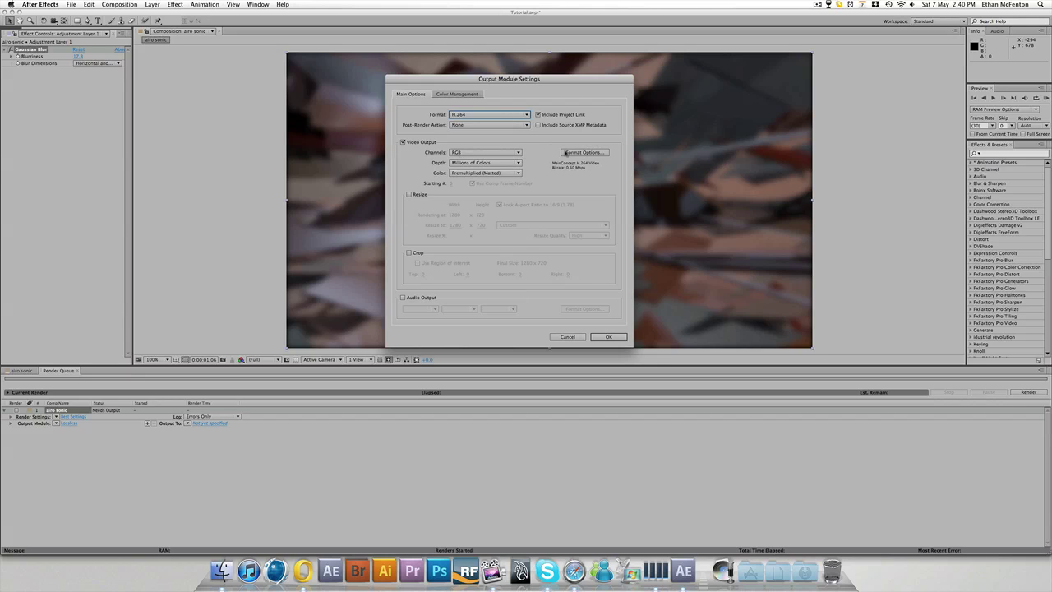
- Set the H.264 encoding options to constant bitrate (CBR) at 3.00 Mbps
left_click(584, 153)
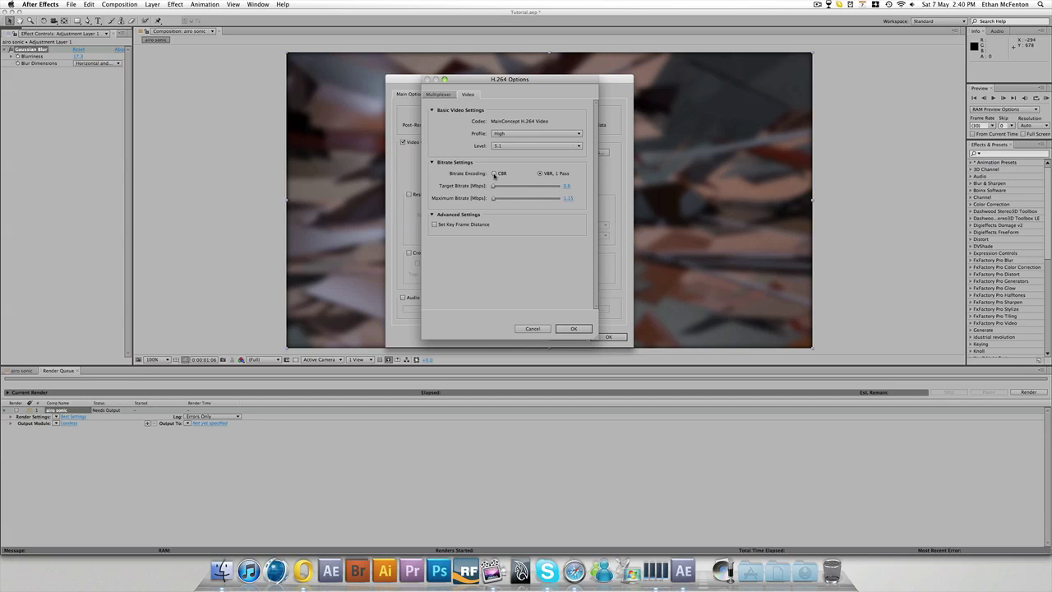
left_click(495, 175)
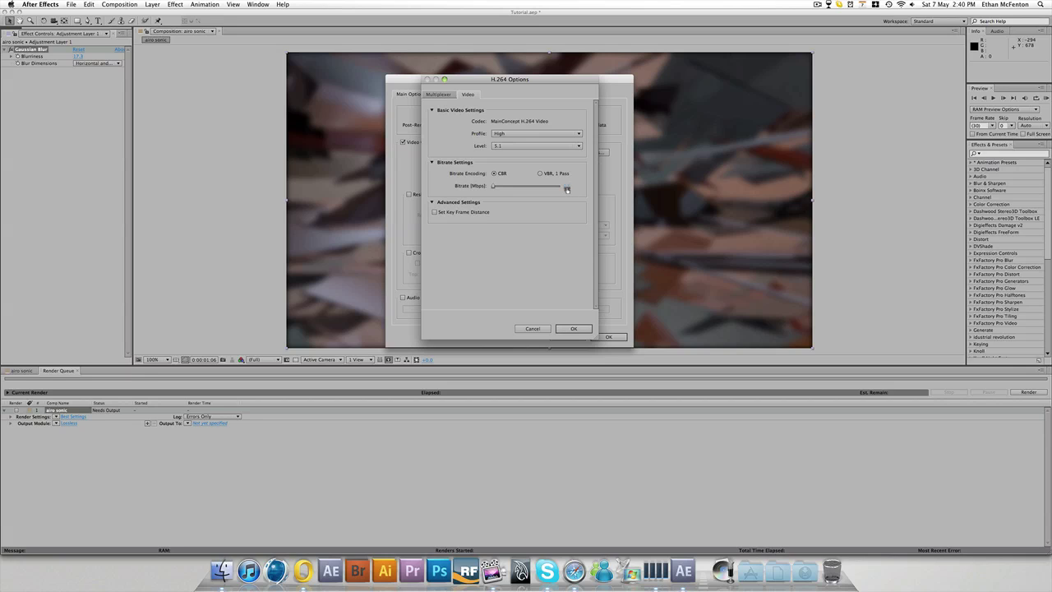
left_click(567, 187)
type("1")
left_click(508, 224)
left_click(574, 328)
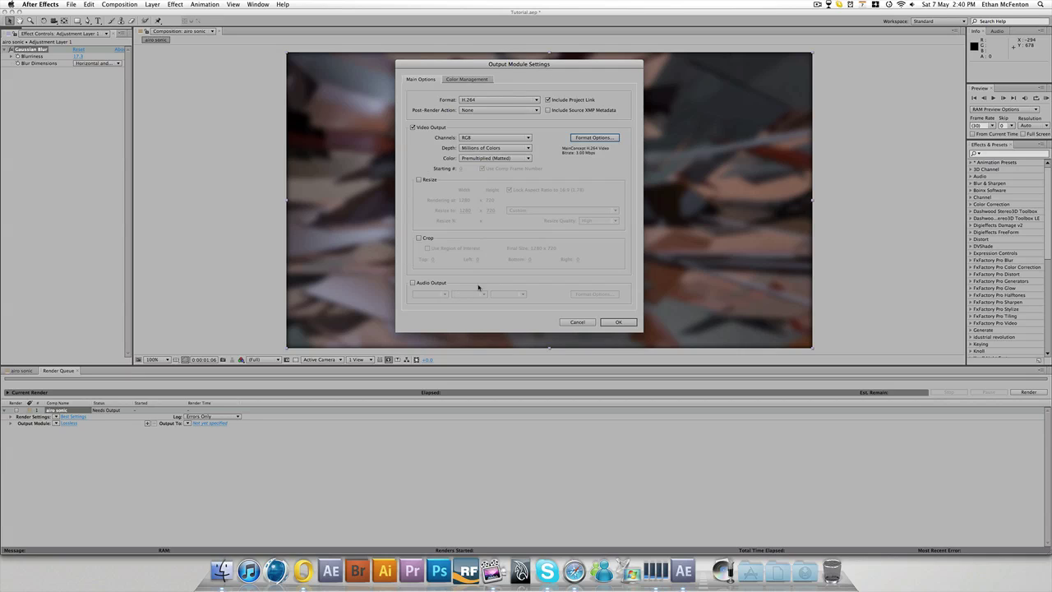
- Enable audio output at 44.100 kHz and accept the output module settings
left_click(414, 283)
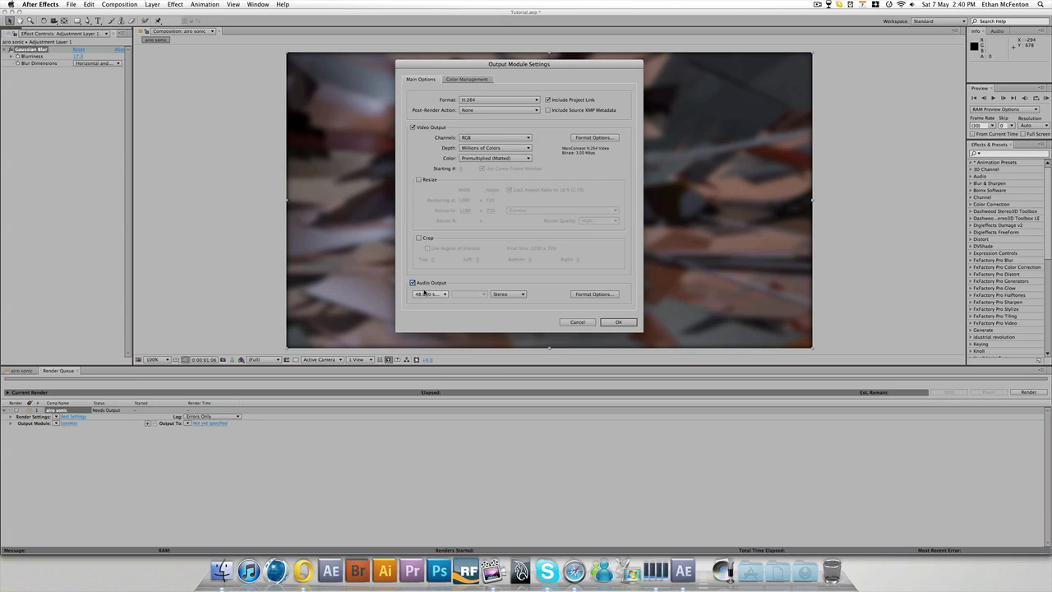
left_click(434, 296)
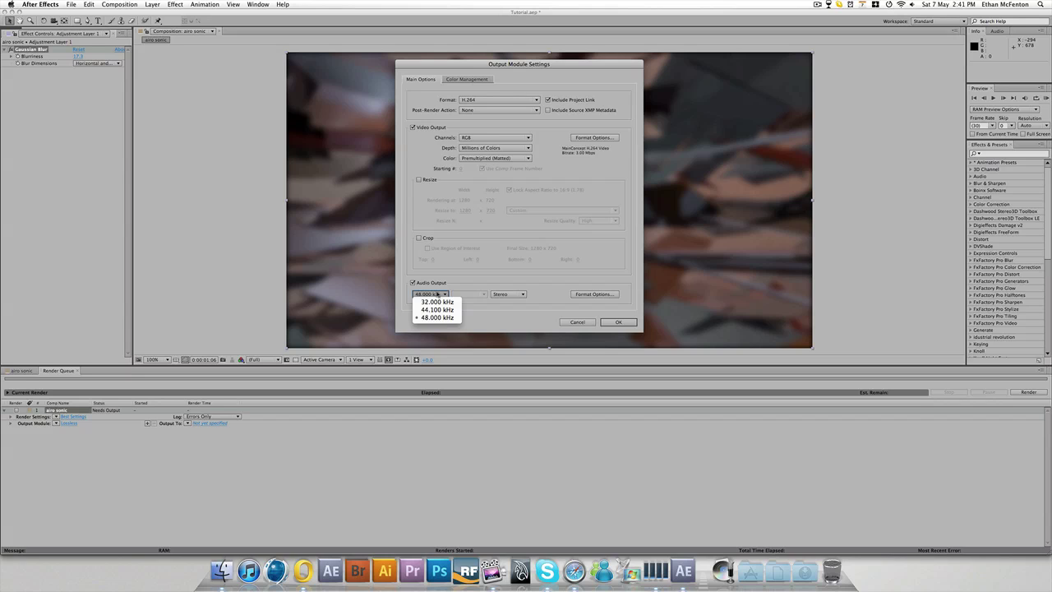
left_click(446, 311)
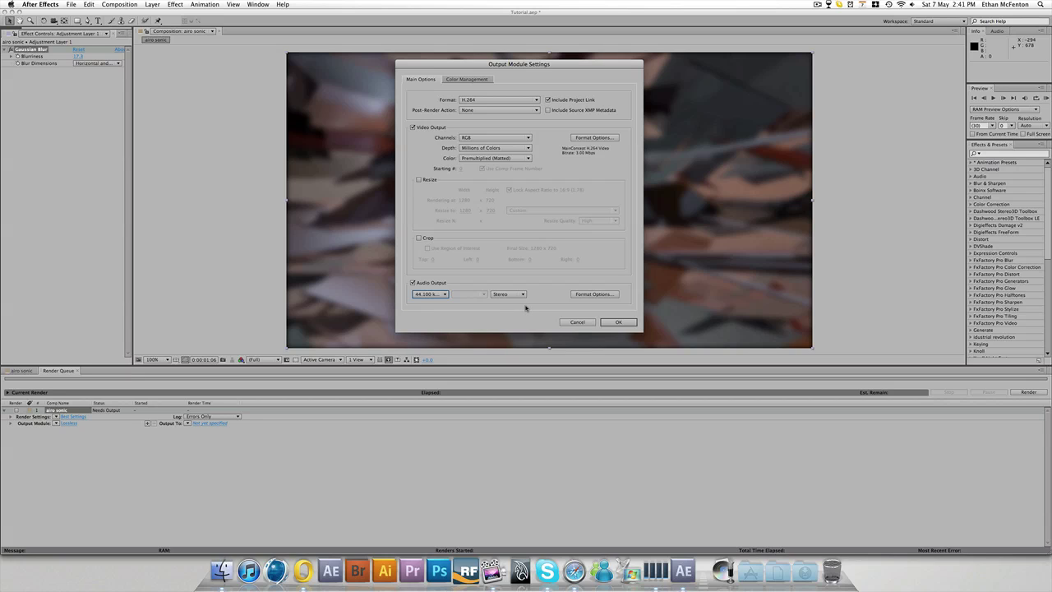
left_click(622, 321)
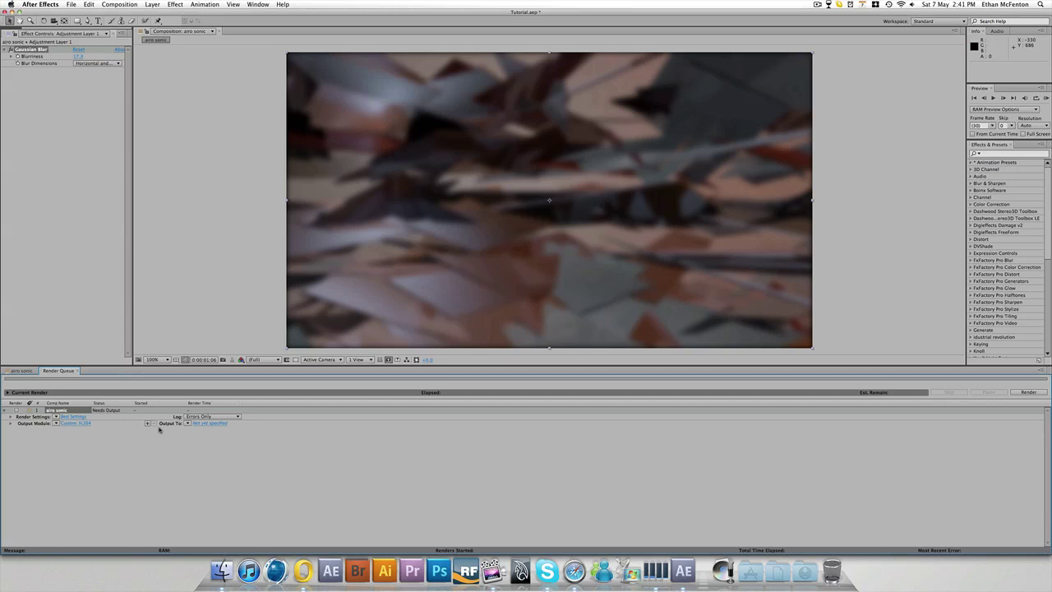
- Set the render output destination to tutorial.mp4 in the Desktop folder
left_click(209, 424)
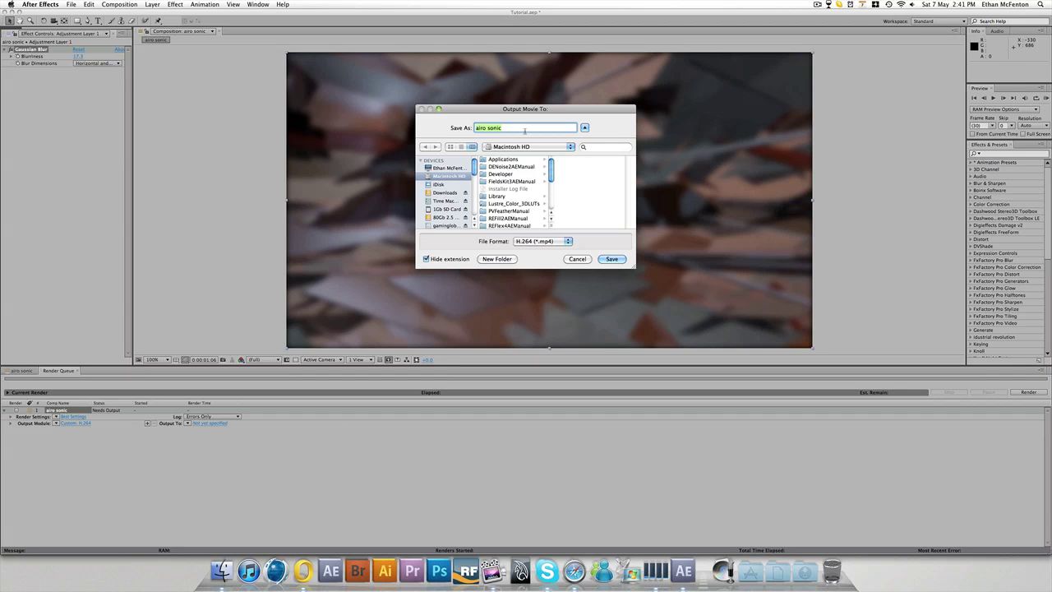
left_click_drag(522, 111, 526, 102)
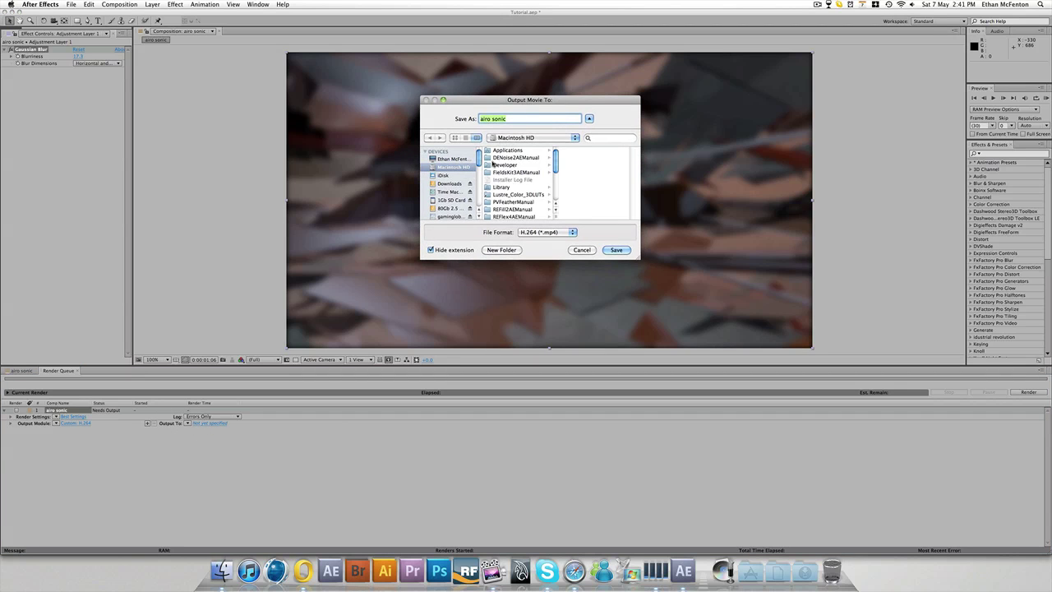
scroll(469, 177, "down", 5)
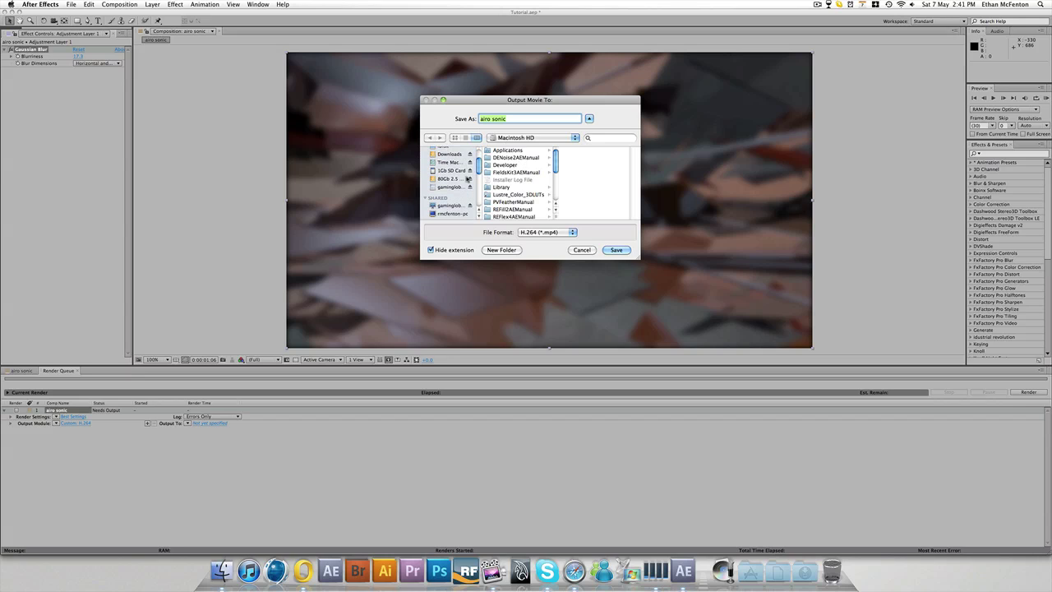
scroll(465, 179, "down", 2)
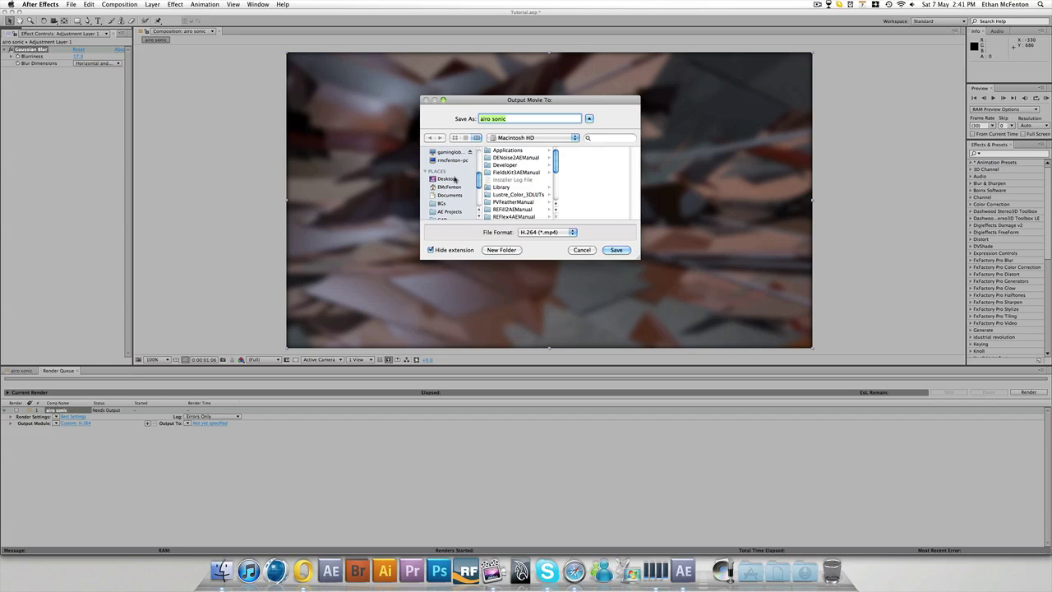
left_click(453, 179)
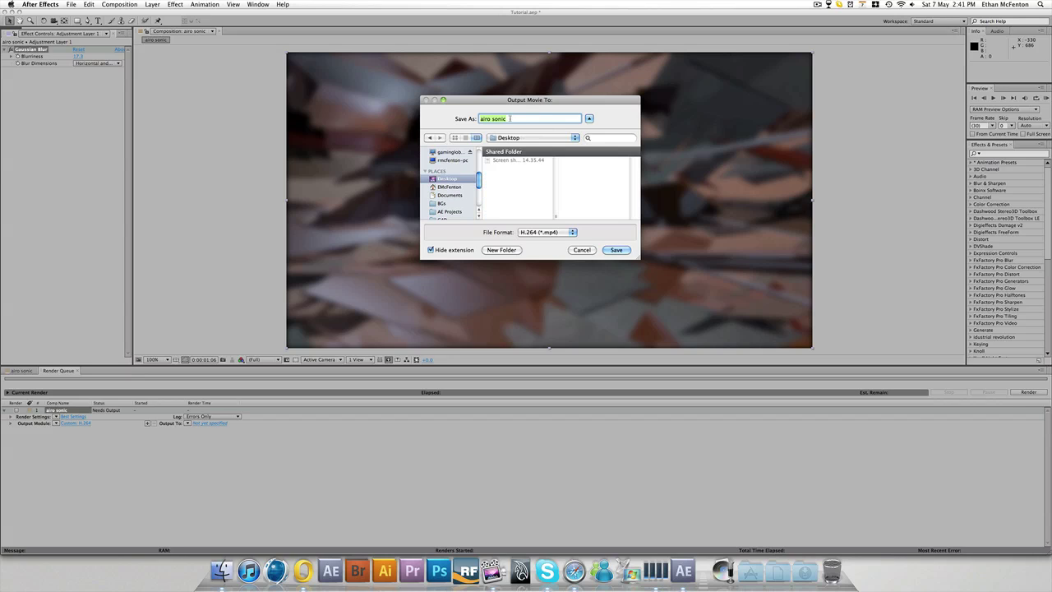
type("tutorial")
key("Return")
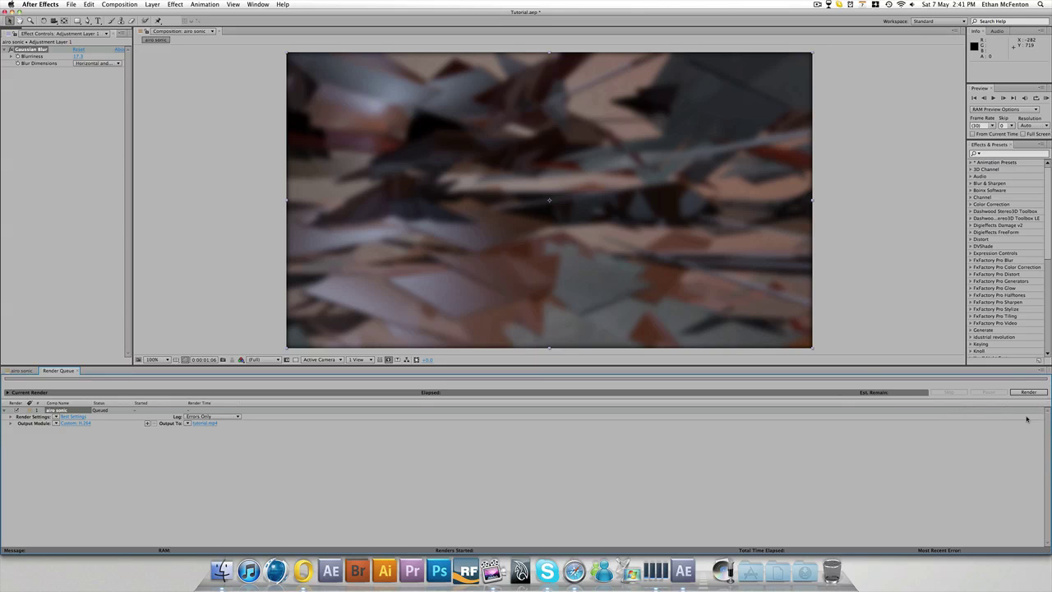
- Render the airo sonic queue item until its status reads Done
left_click(1038, 391)
left_click(1032, 393)
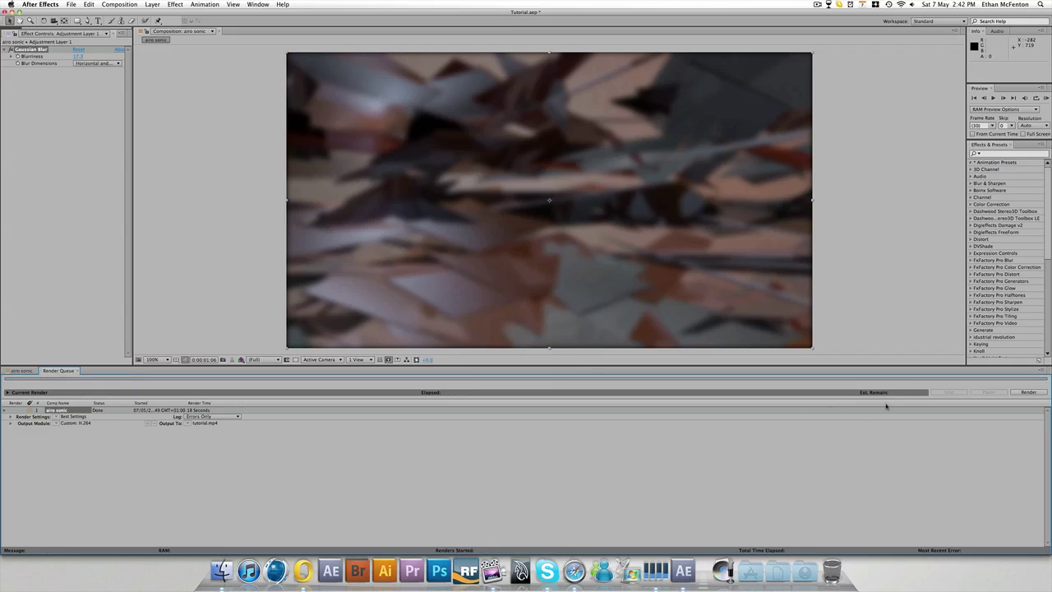
- Hide After Effects and ScreenFlow, then select tutorial.mp4 on the desktop
left_click(175, 186)
left_click(39, 4)
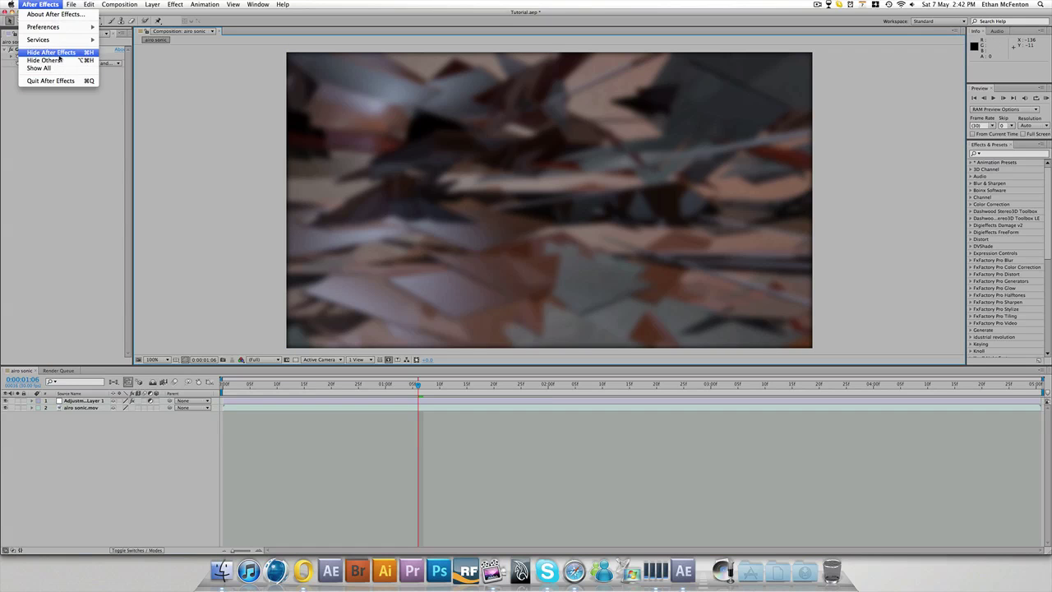
left_click(247, 176)
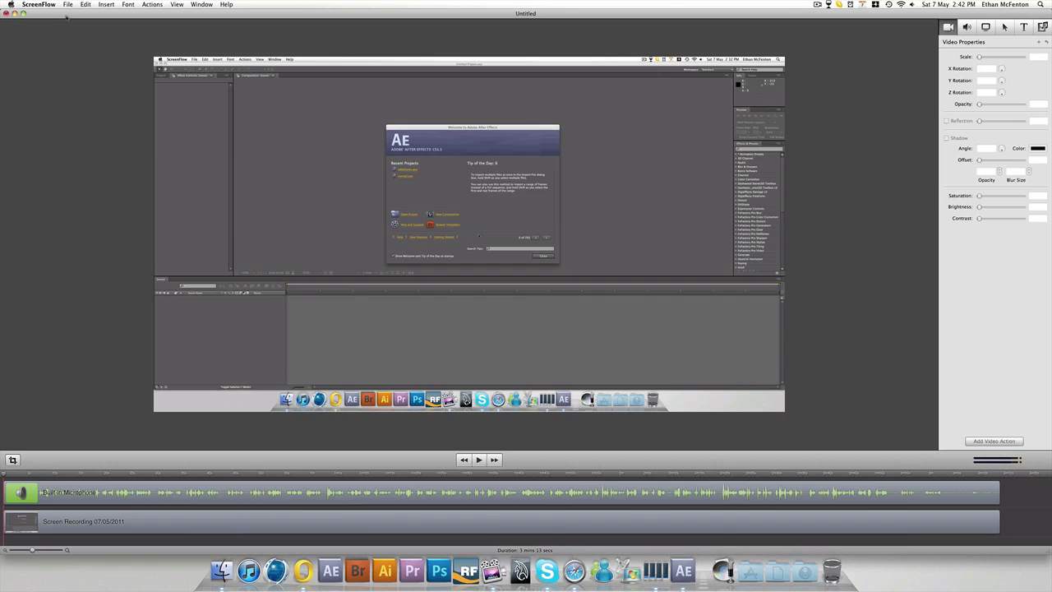
left_click(39, 4)
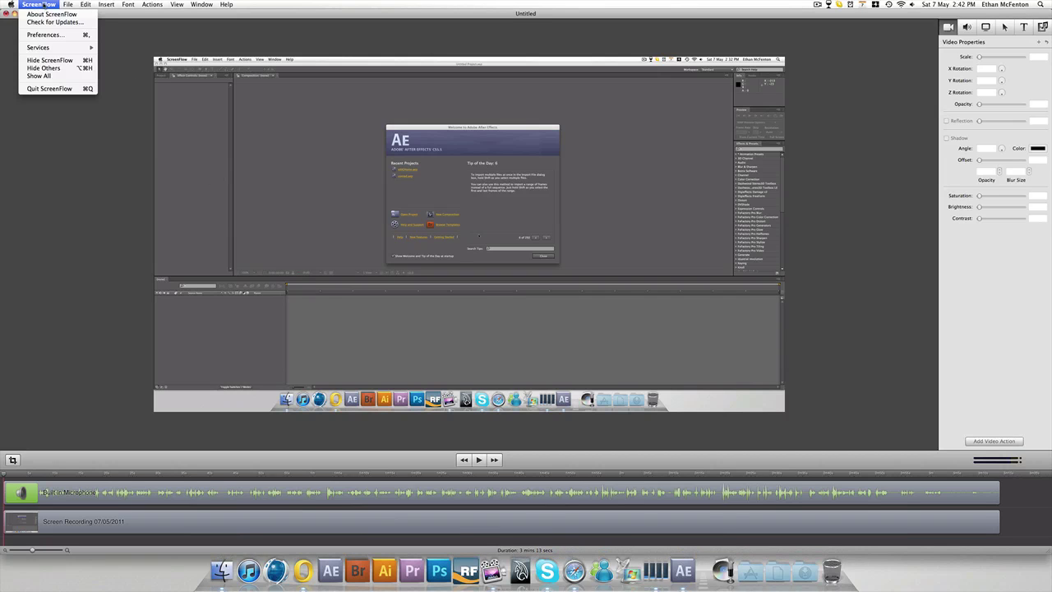
left_click(51, 60)
left_click(214, 191)
left_click(1007, 474)
double_click(1017, 470)
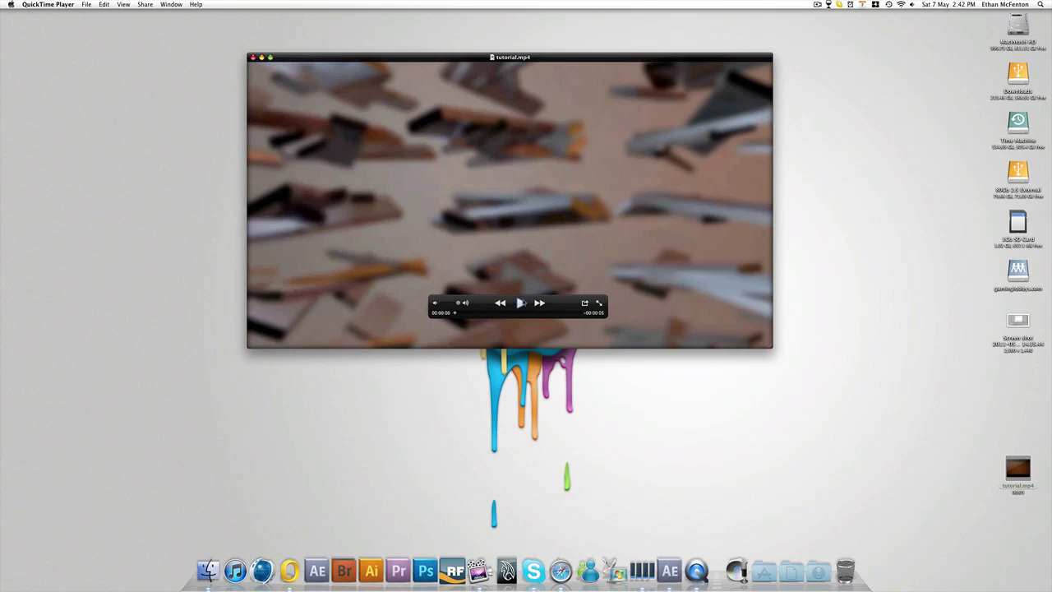
left_click(520, 303)
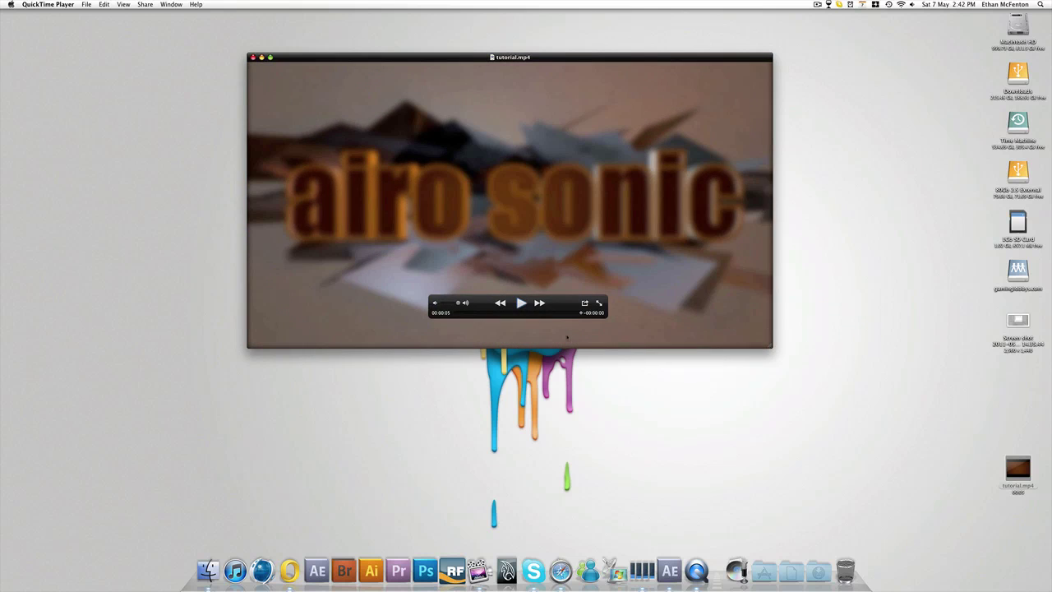
left_click(521, 305)
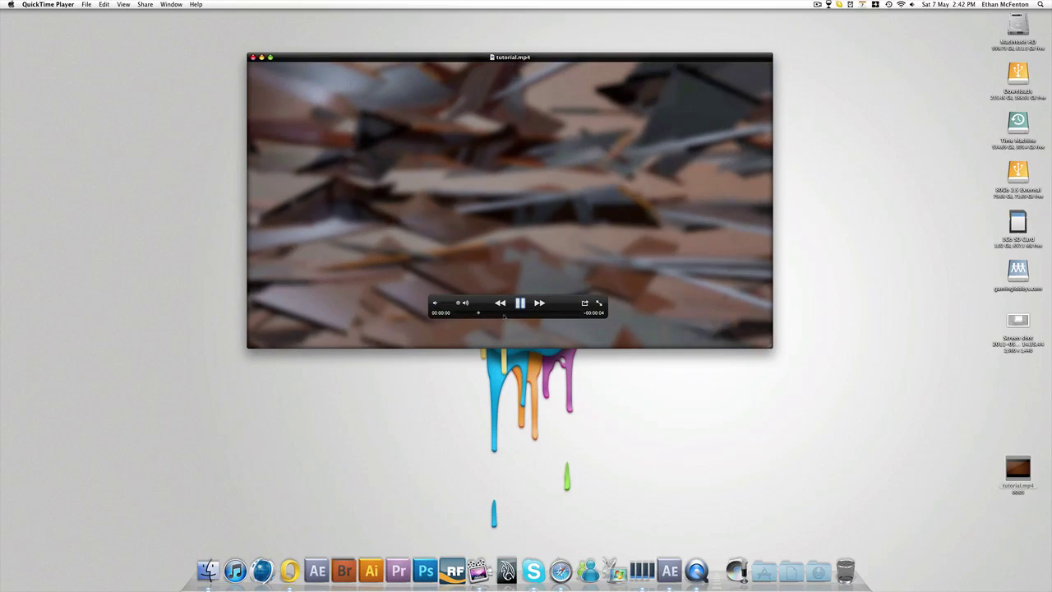
left_click(515, 306)
left_click_drag(496, 314, 529, 316)
- Close the movie and review tutorial.mp4's Get Info details: 1.4 MB, 1280 x 720 H.264/AAC
left_click(253, 57)
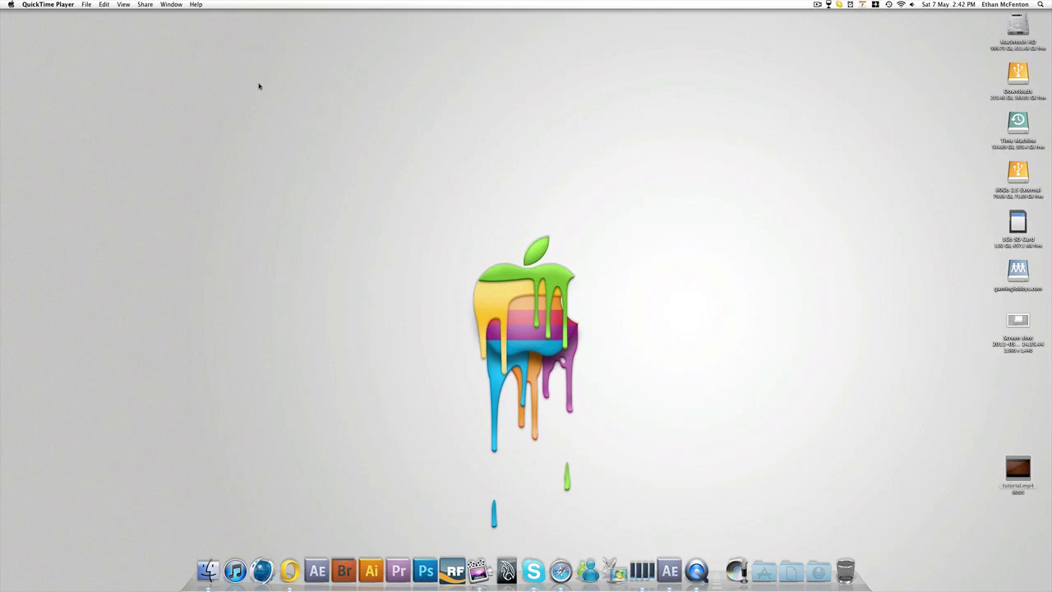
right_click(1017, 488)
left_click(962, 444)
left_click_drag(54, 21, 486, 57)
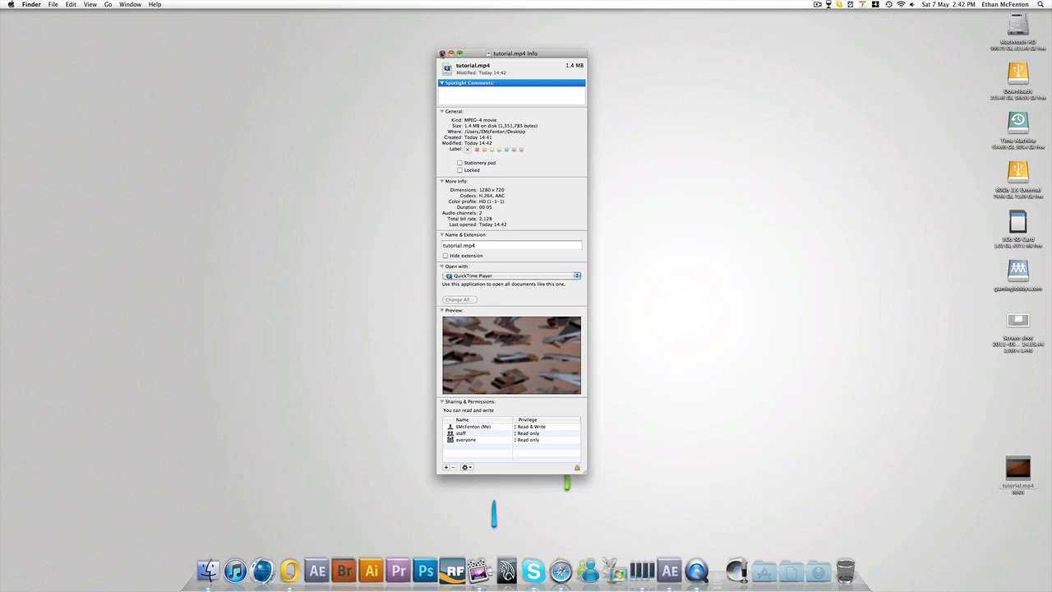
left_click(442, 53)
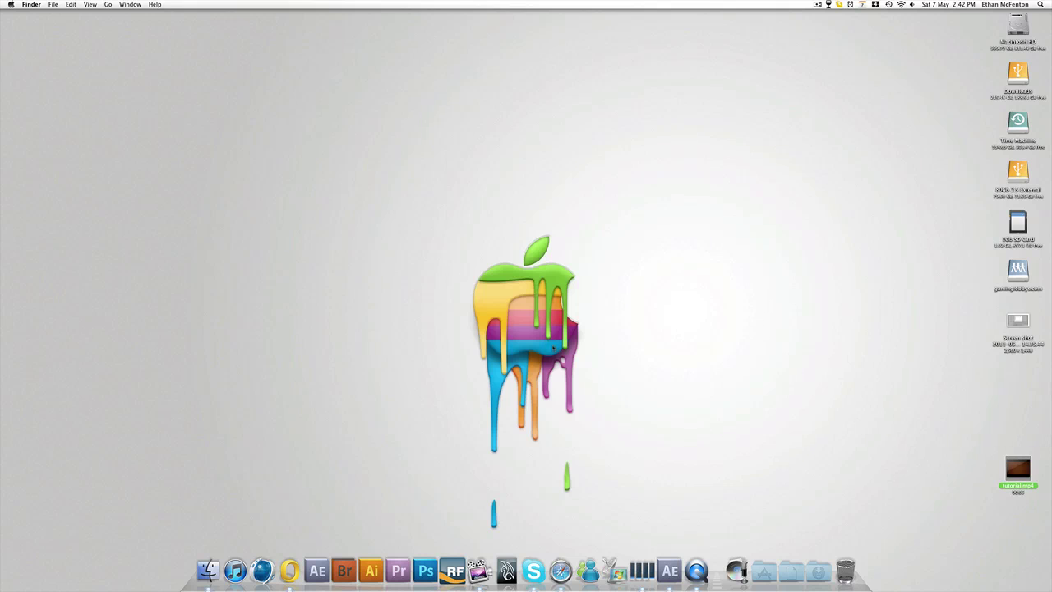
- Turn off Adjustment Layer 1's visibility and scrub to 0:00:00:20 to compare unblurred frames
left_click(669, 571)
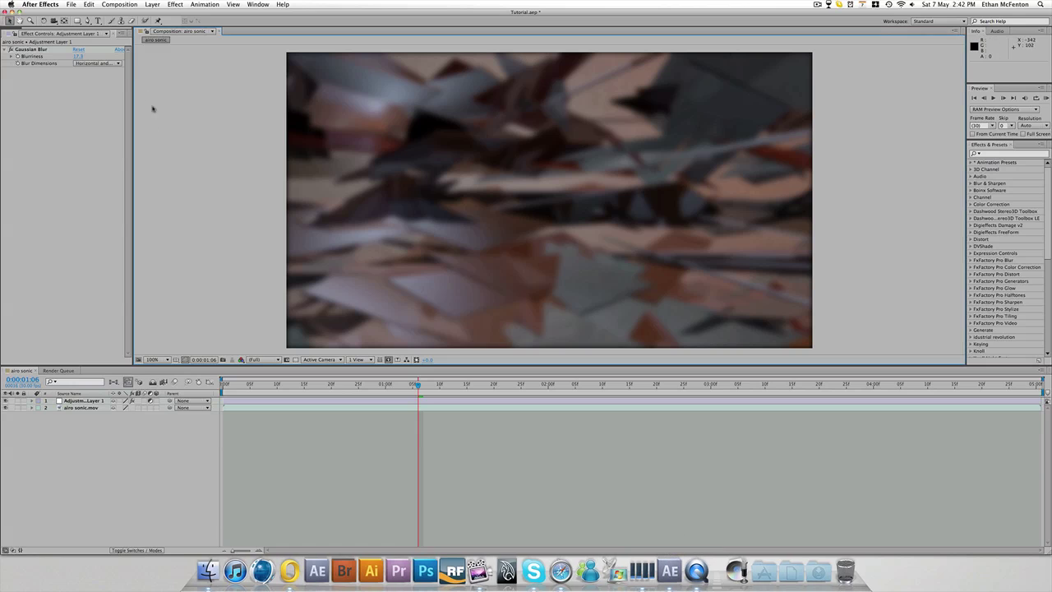
left_click_drag(418, 384, 645, 385)
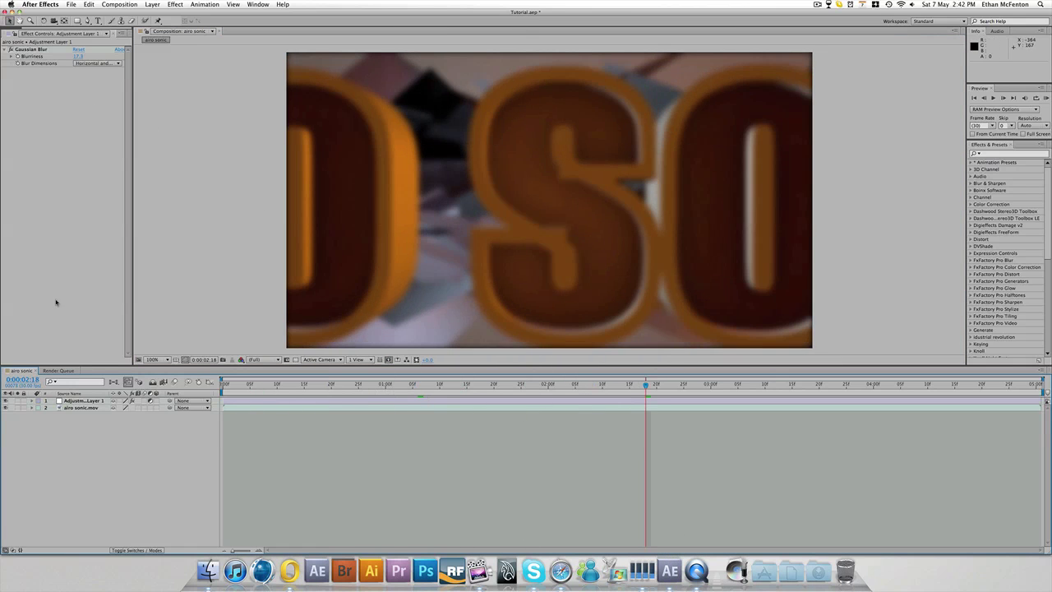
left_click(6, 400)
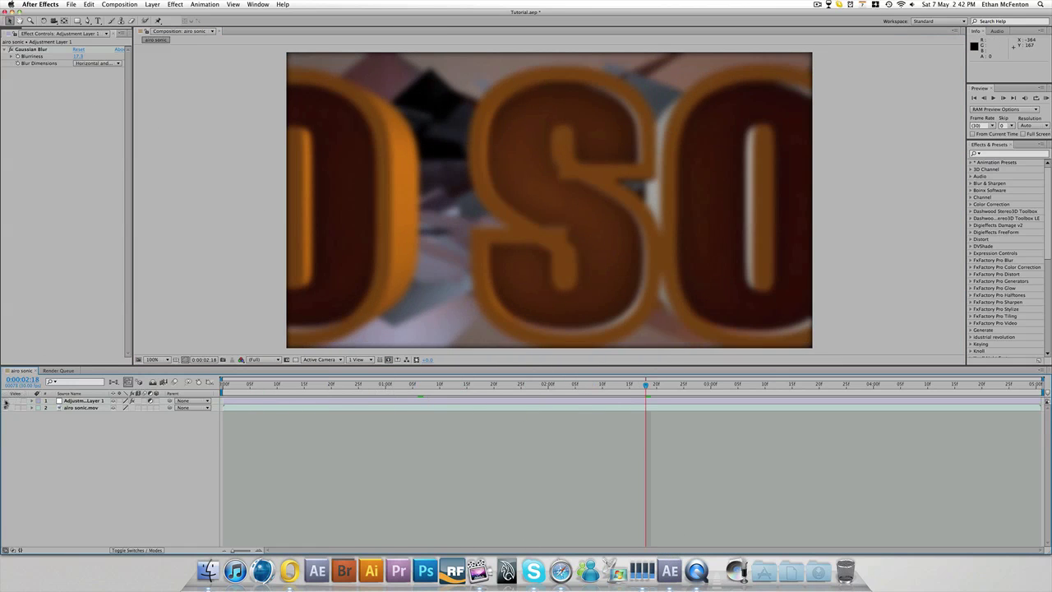
left_click(82, 408)
left_click(82, 401)
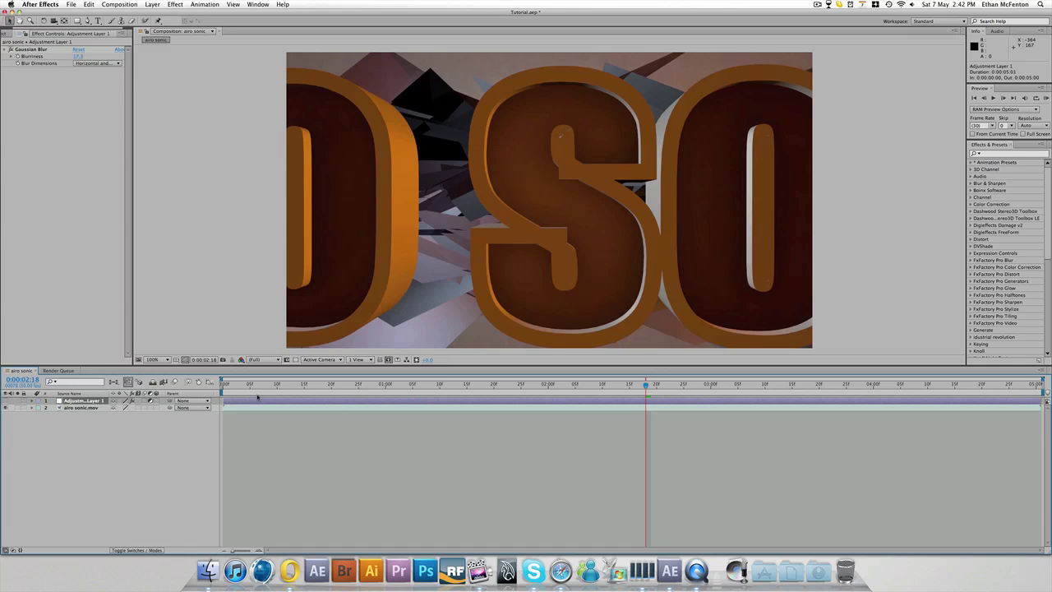
left_click_drag(283, 391, 538, 403)
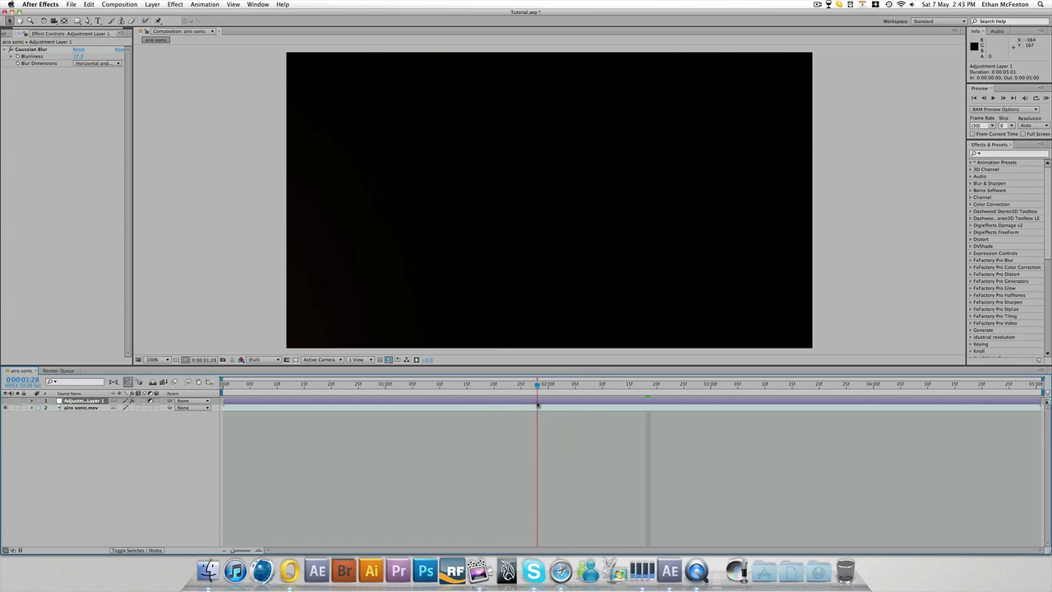
left_click_drag(282, 393, 331, 392)
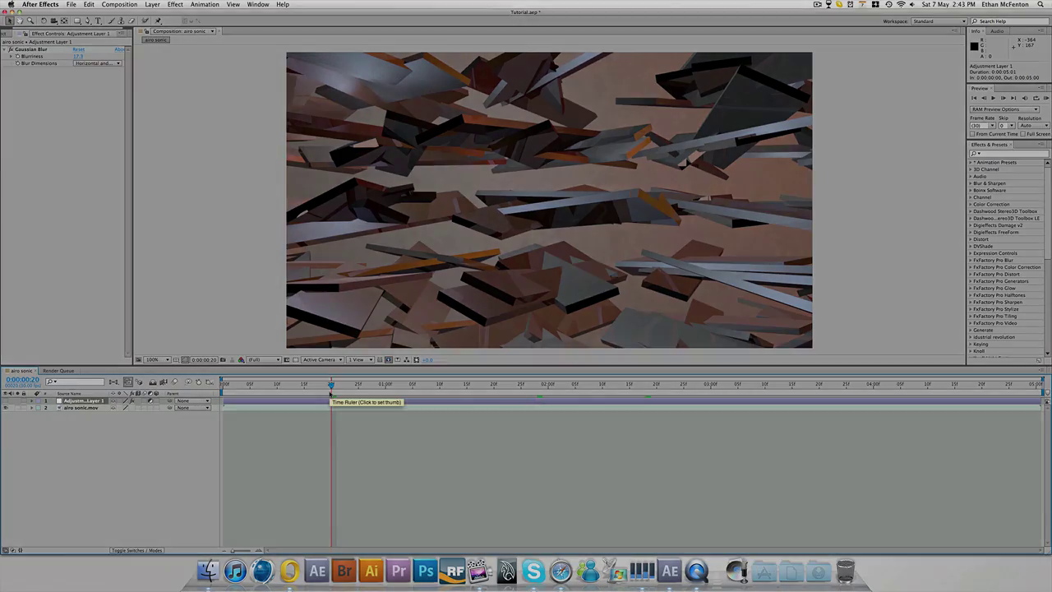